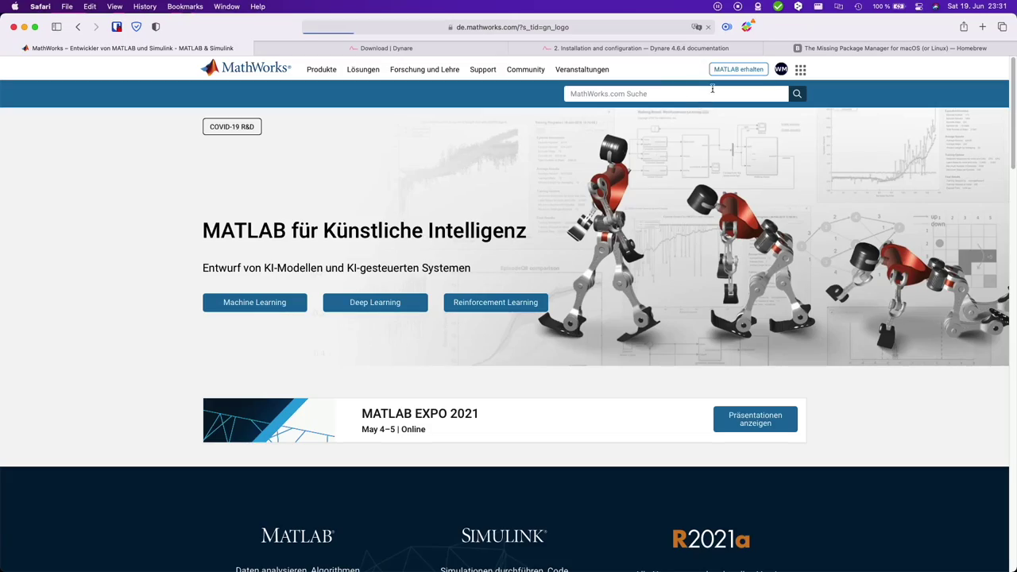
- From the MathWorks account page, save the R2021a macOS installer zip for the academic license to Downloads
click(781, 69)
click(723, 85)
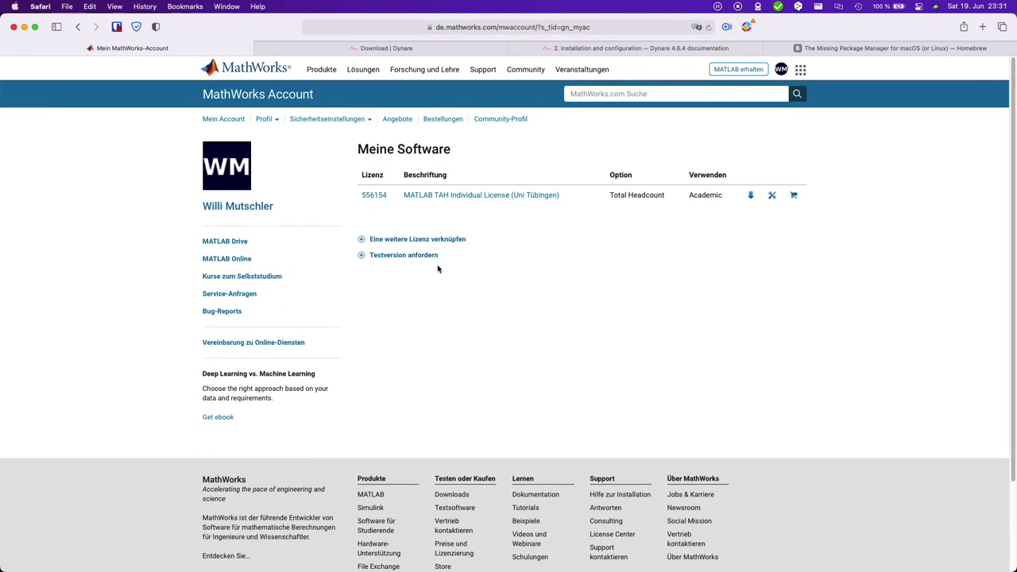
click(751, 197)
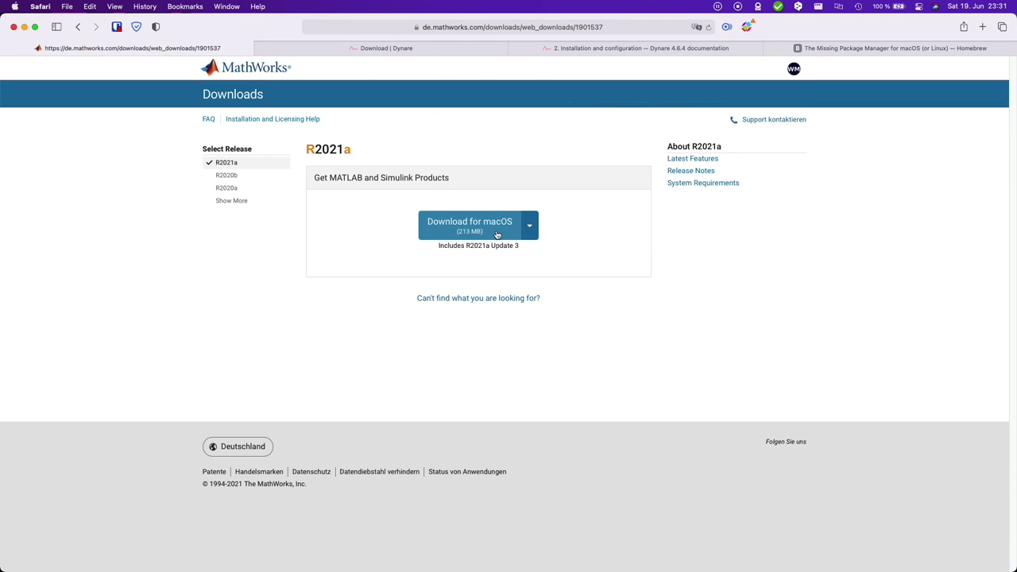
click(494, 234)
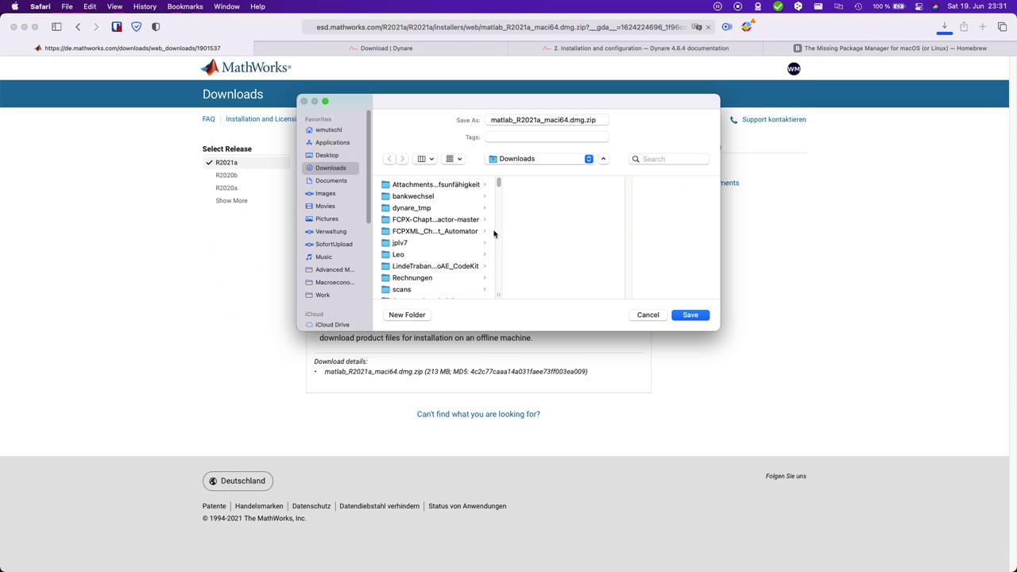
click(693, 315)
click(943, 26)
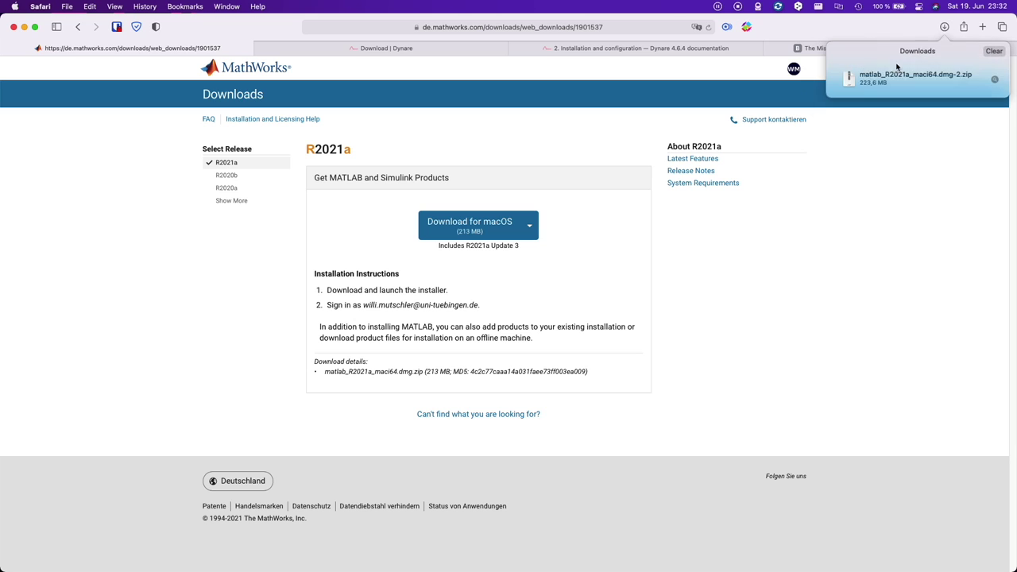
- Unpack the zip, mount the disk image and launch InstallForMacOSX.app, authorizing it with the account password
double_click(901, 77)
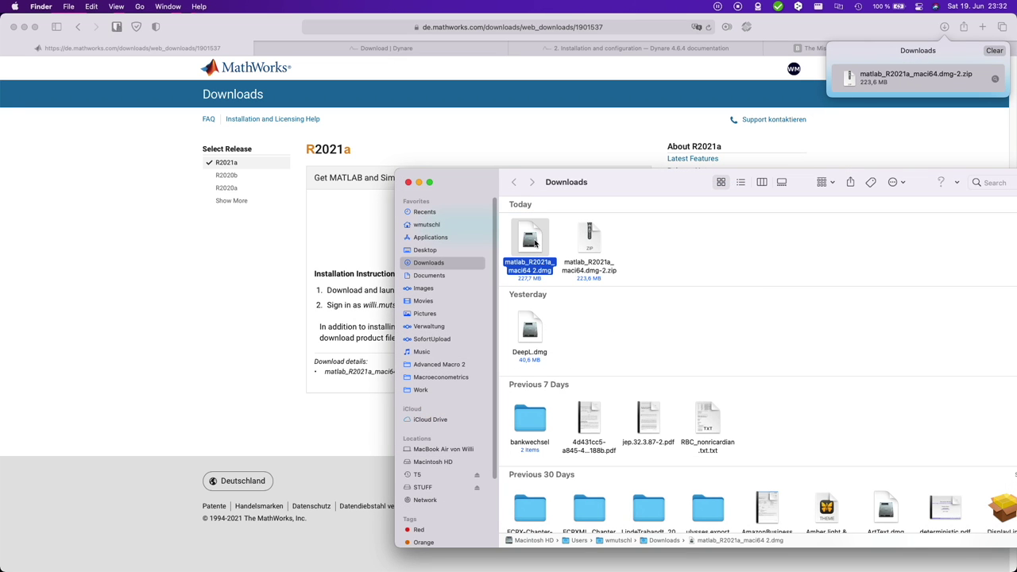
double_click(531, 240)
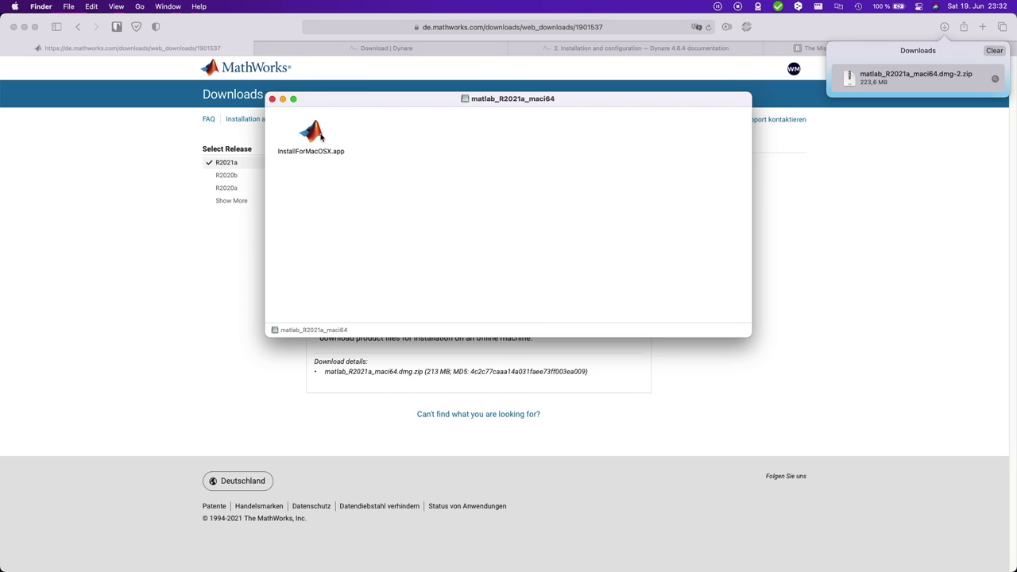
click(321, 137)
double_click(321, 137)
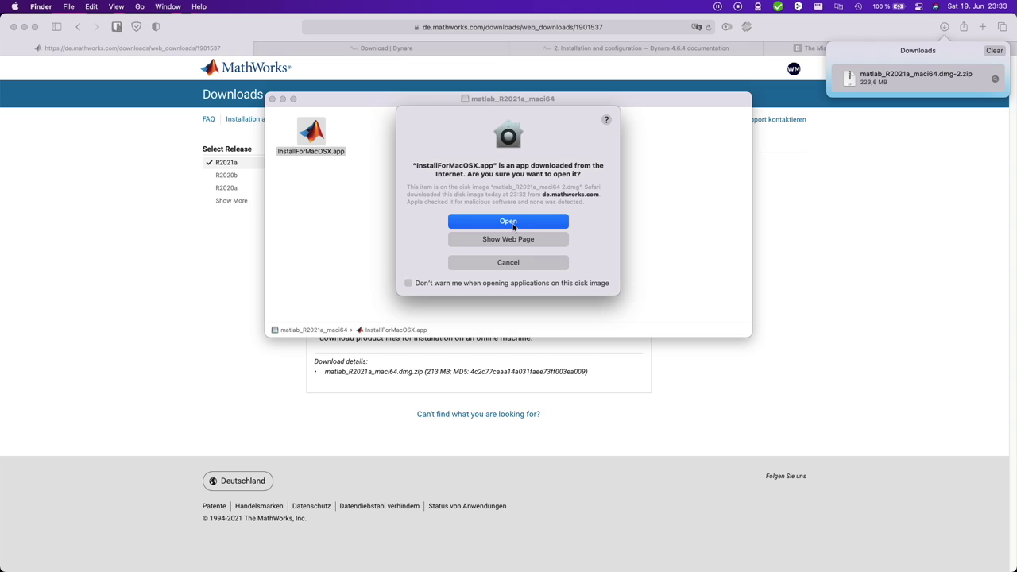
click(509, 222)
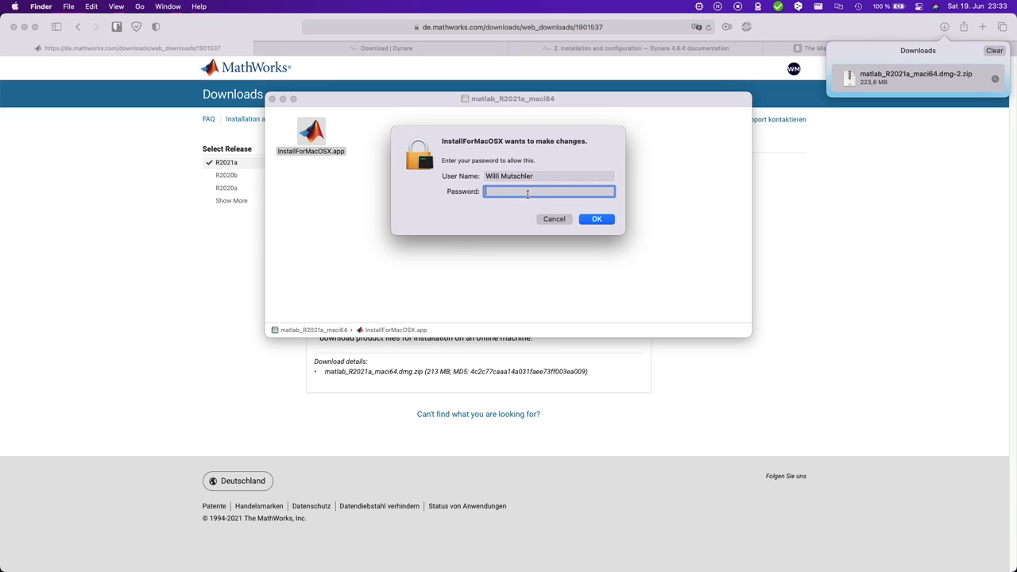
key(Return)
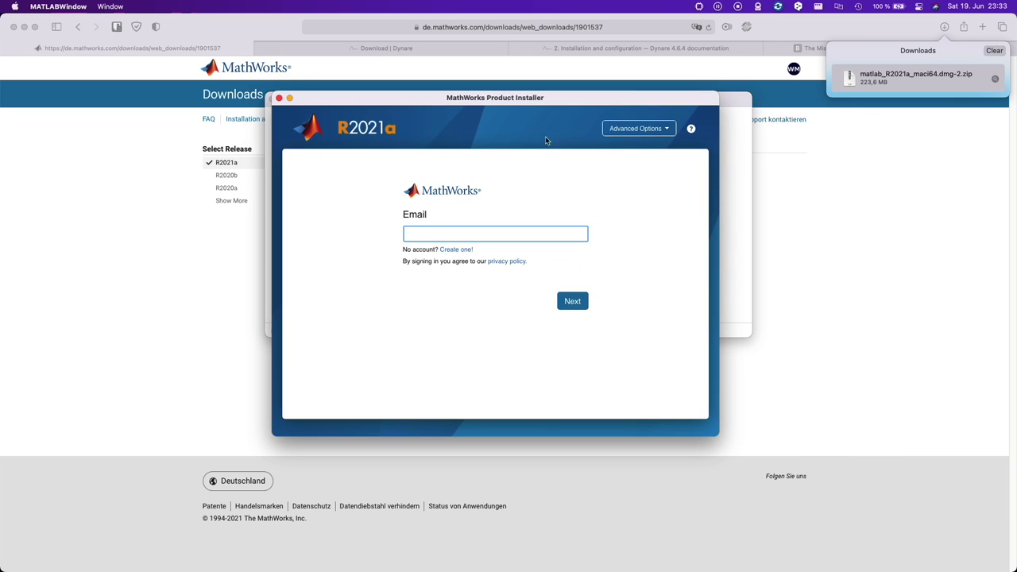
- Sign in to the MathWorks installer with the account e-mail address
click(700, 8)
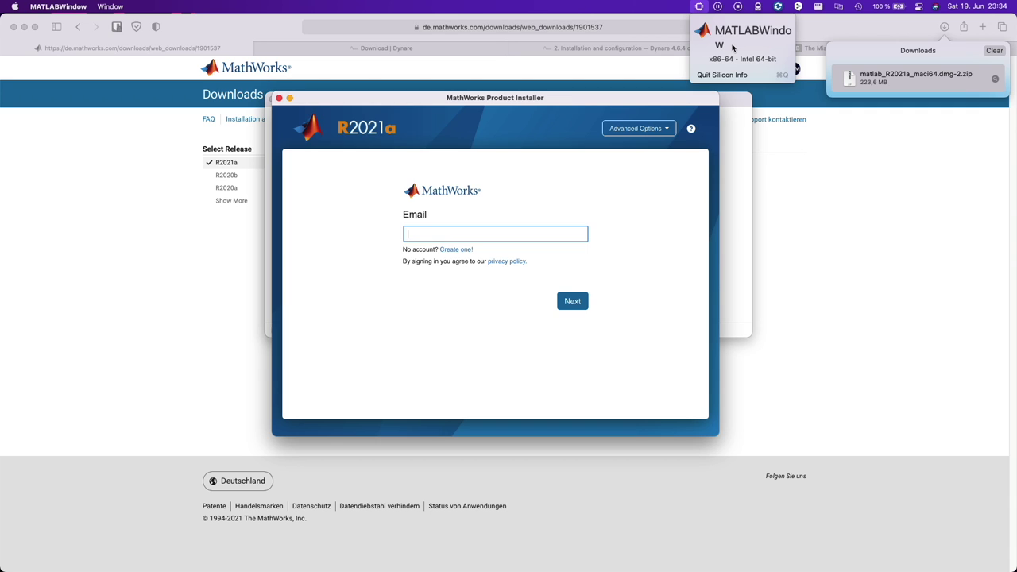
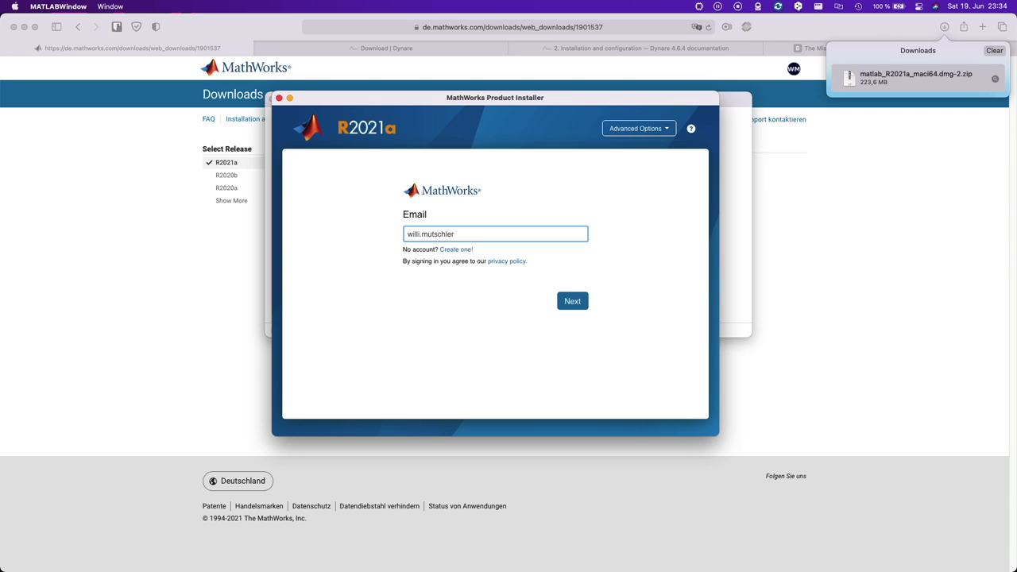
key(Return)
- Accept the license agreement, choose the academic individual license, and keep /Applications as the destination
click(483, 330)
click(601, 331)
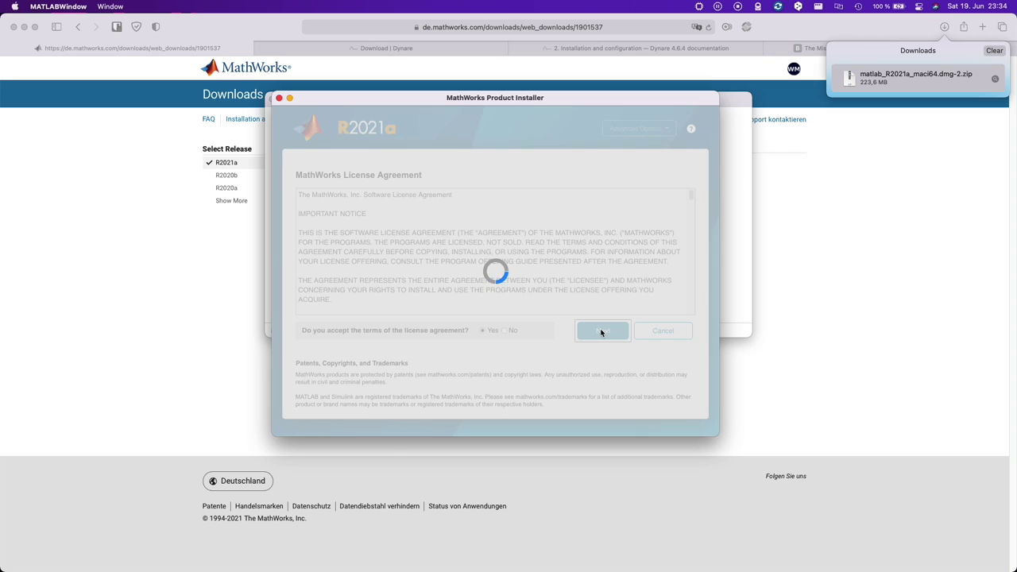
click(526, 262)
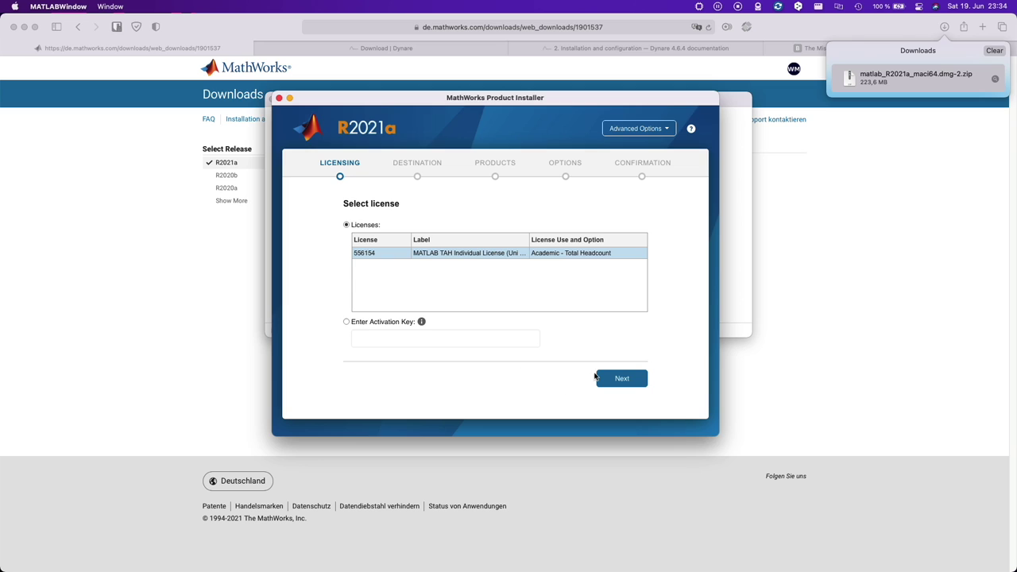
click(619, 379)
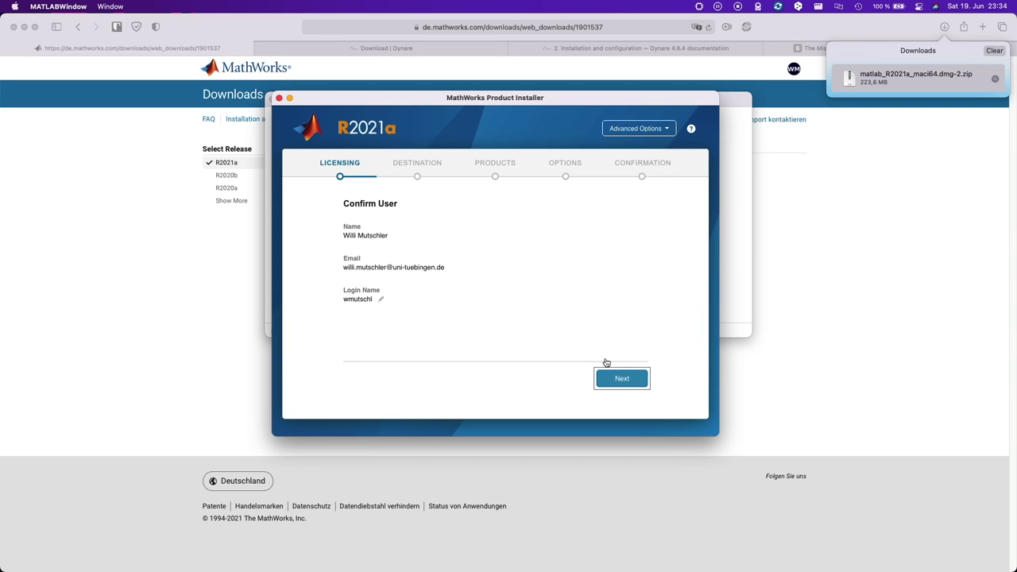
click(621, 378)
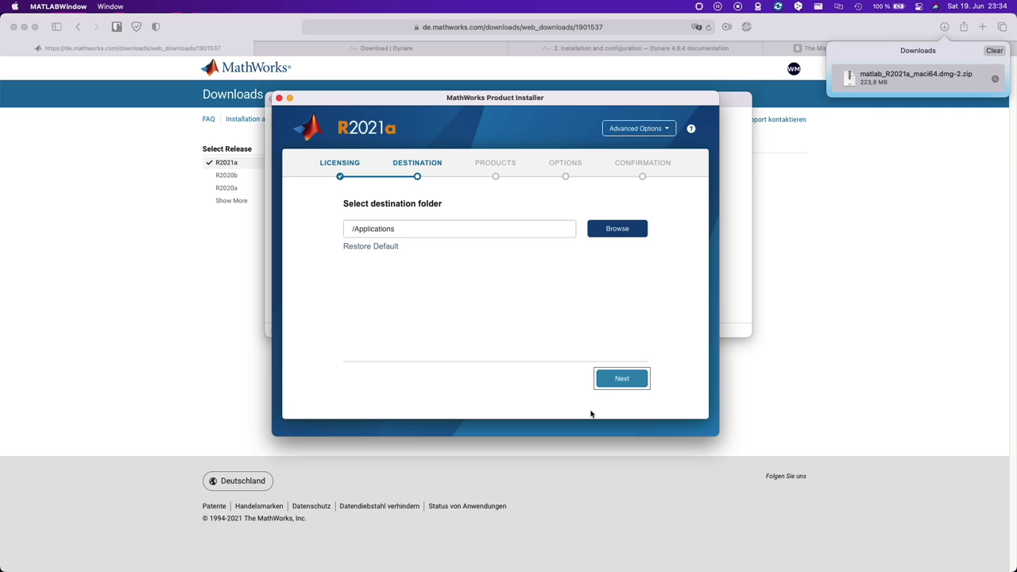
click(620, 378)
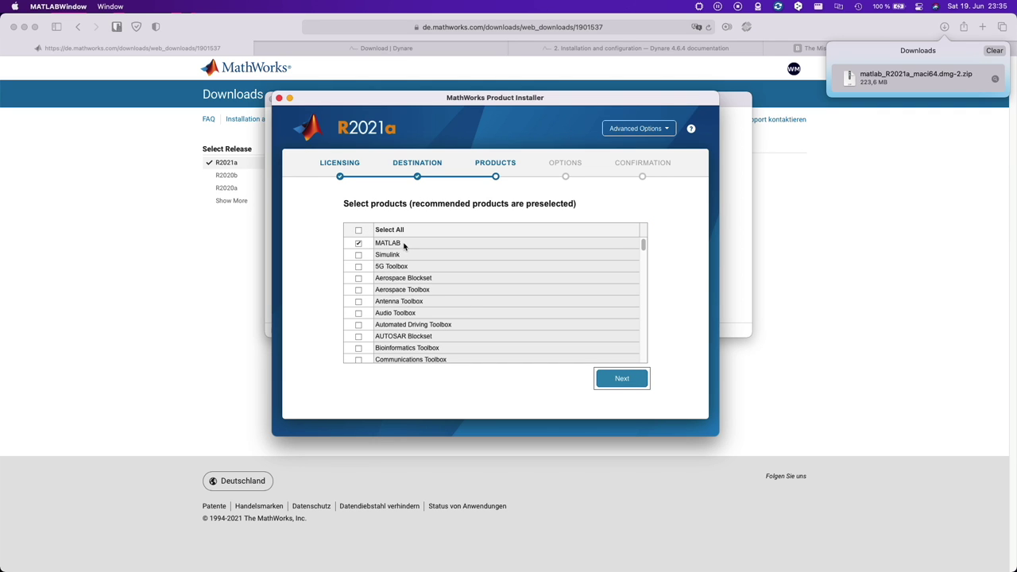
- Select the Optimization and Statistics and Machine Learning Toolboxes in the product list and continue to options
scroll(425, 308, down, 4)
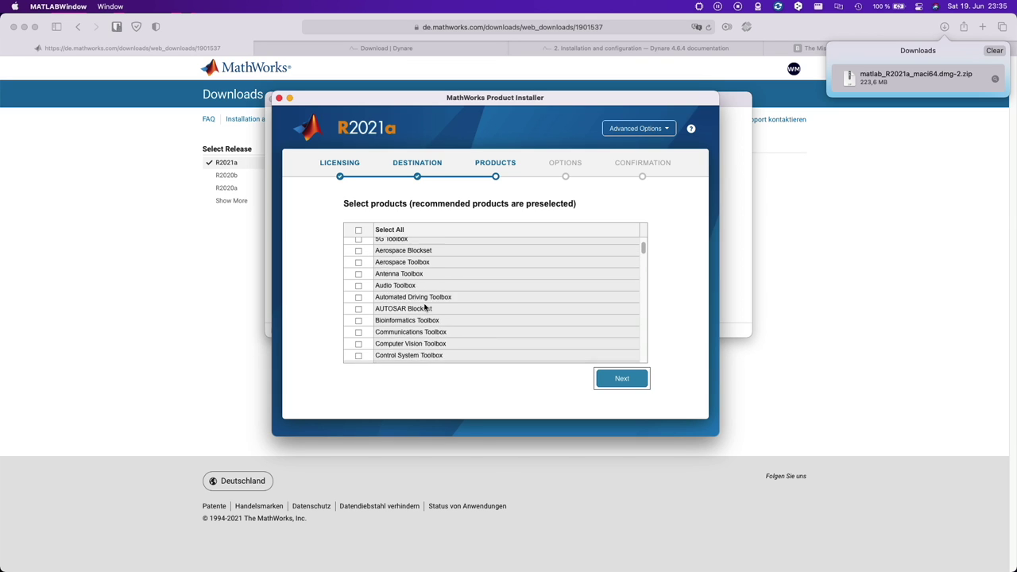
scroll(425, 308, down, 1)
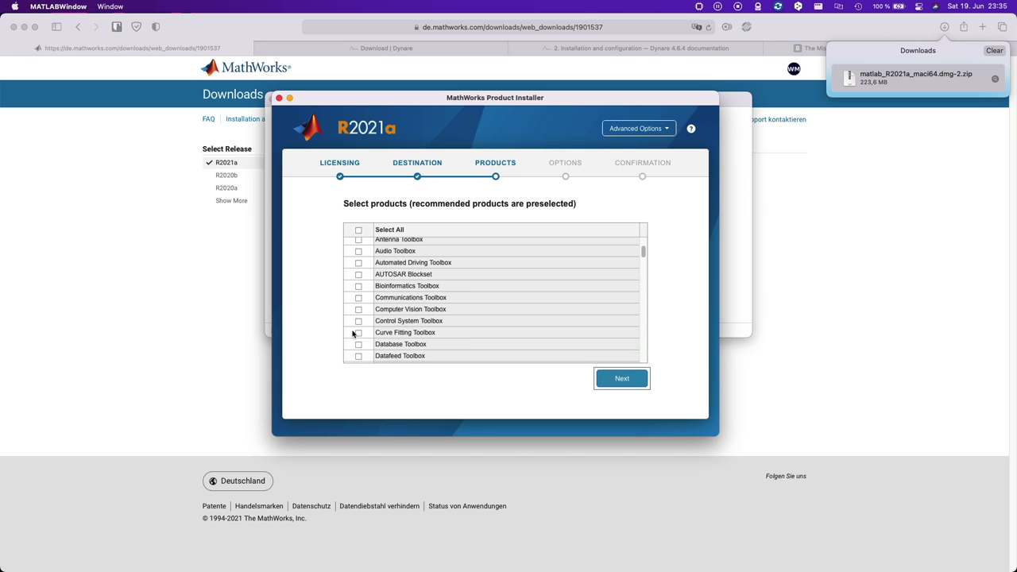
scroll(456, 329, down, 7)
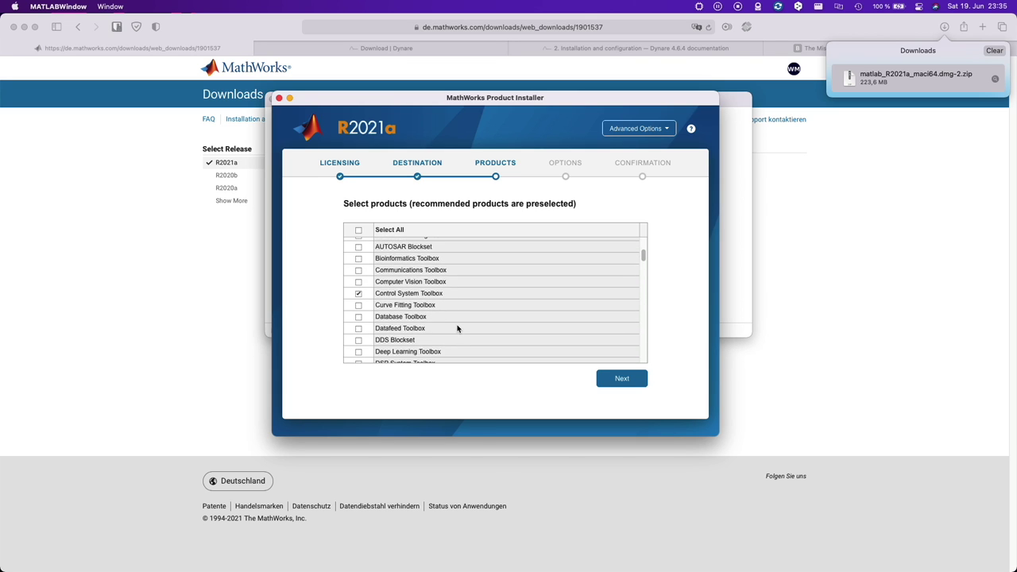
scroll(457, 328, down, 9)
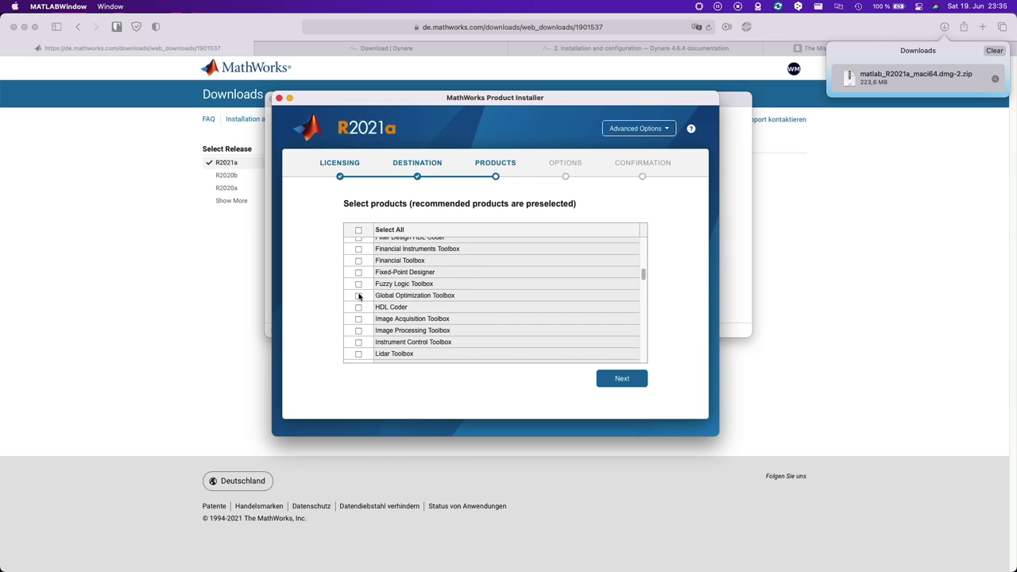
scroll(417, 307, down, 6)
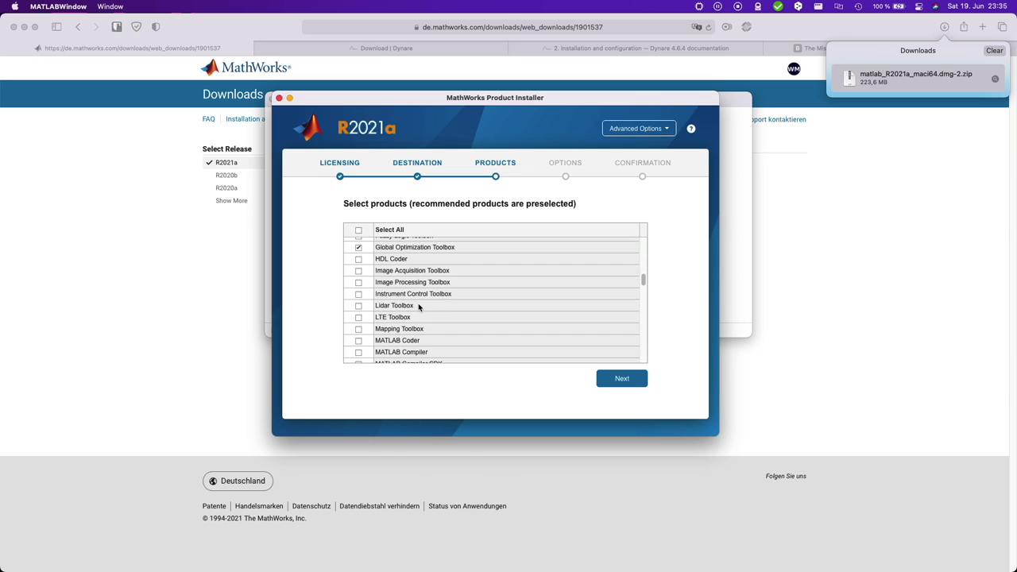
scroll(420, 307, down, 5)
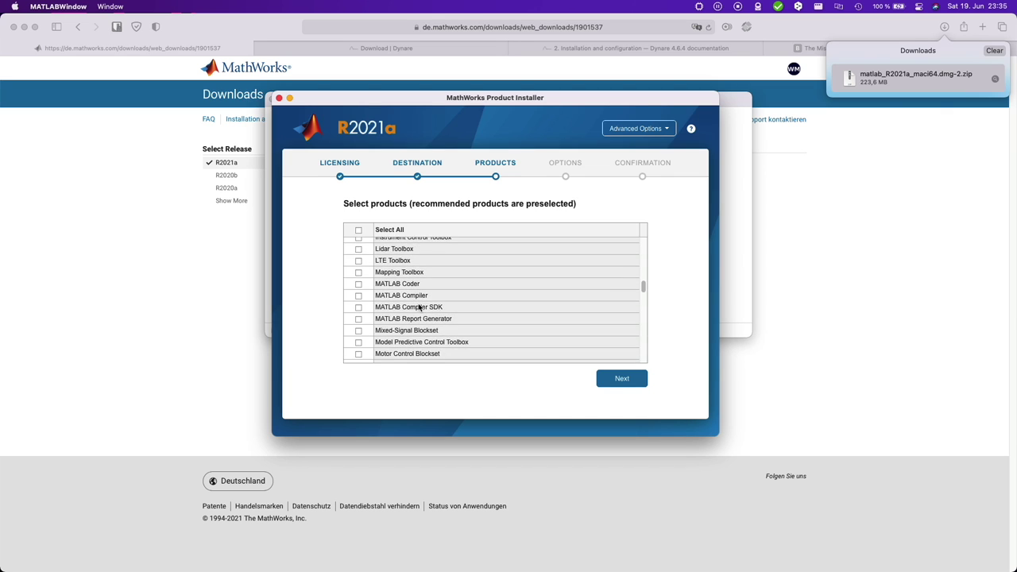
scroll(418, 307, down, 3)
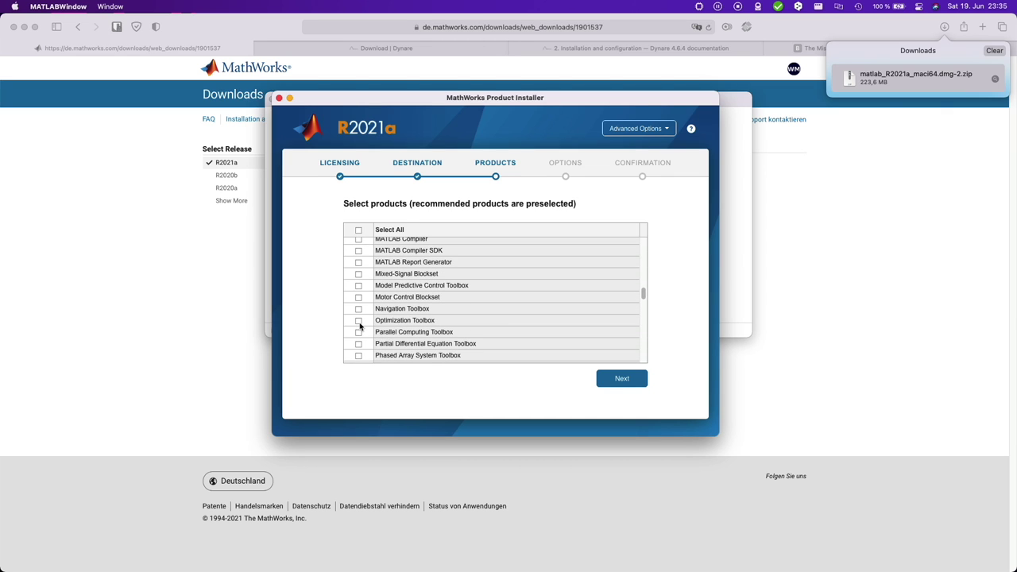
scroll(459, 326, down, 5)
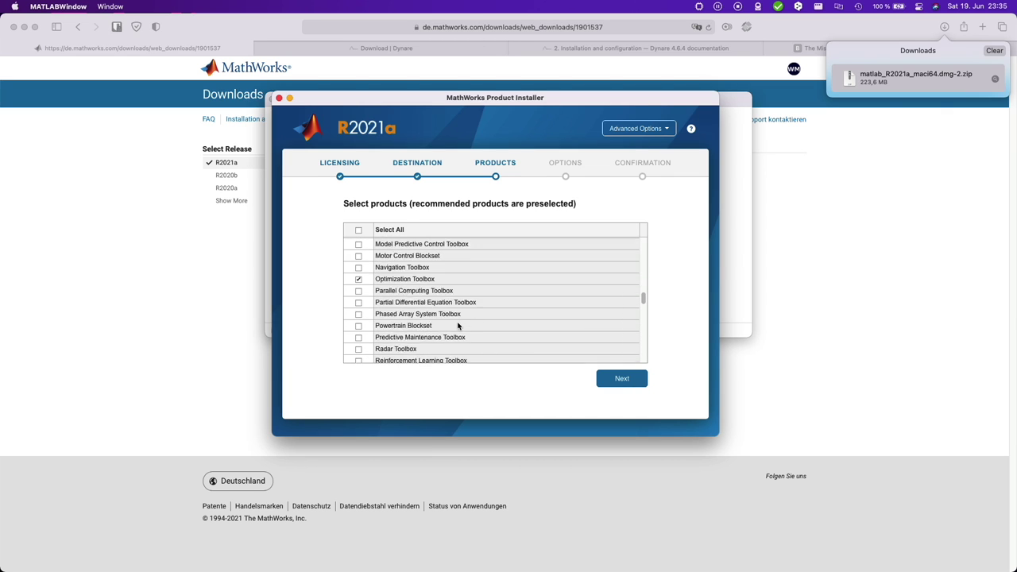
scroll(458, 326, down, 12)
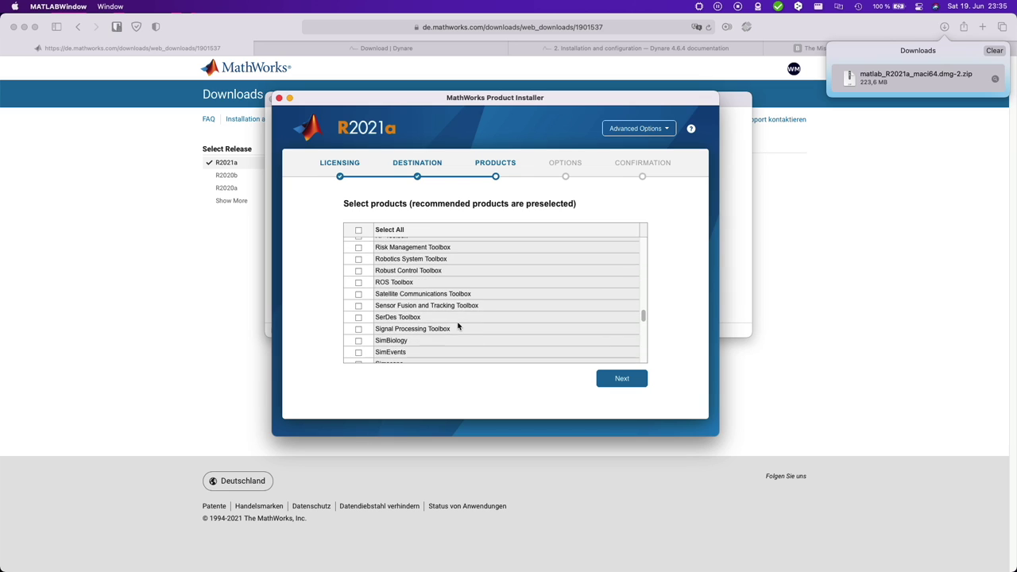
scroll(457, 326, down, 20)
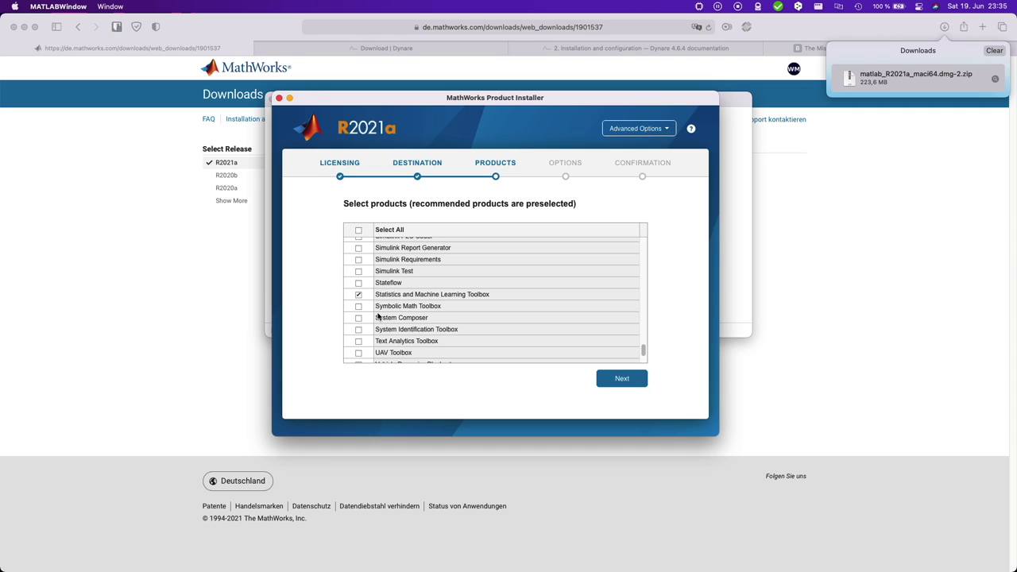
key(Return)
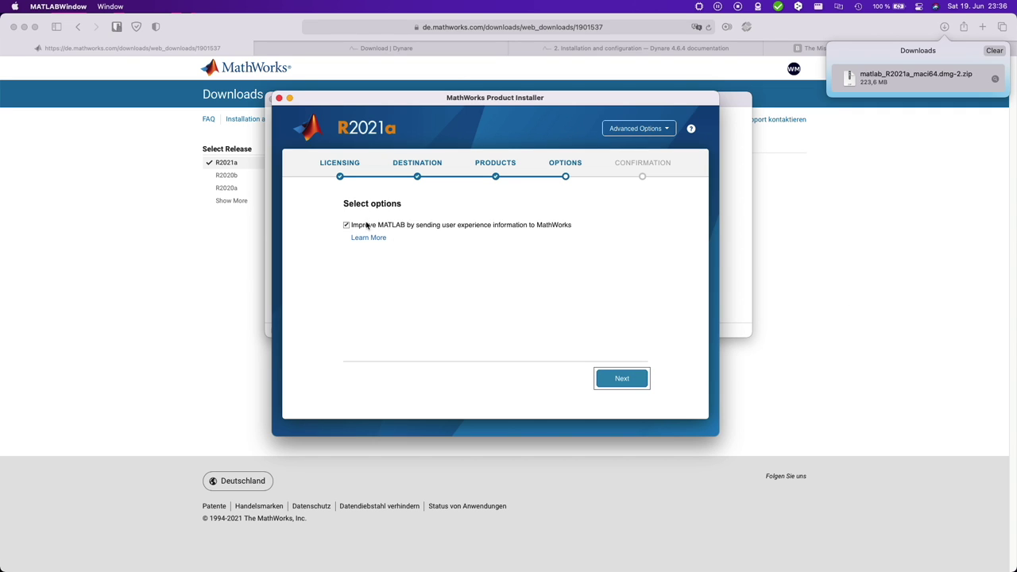
- Keep the default options and begin installing the 21 selected products (10.4 GB)
click(623, 378)
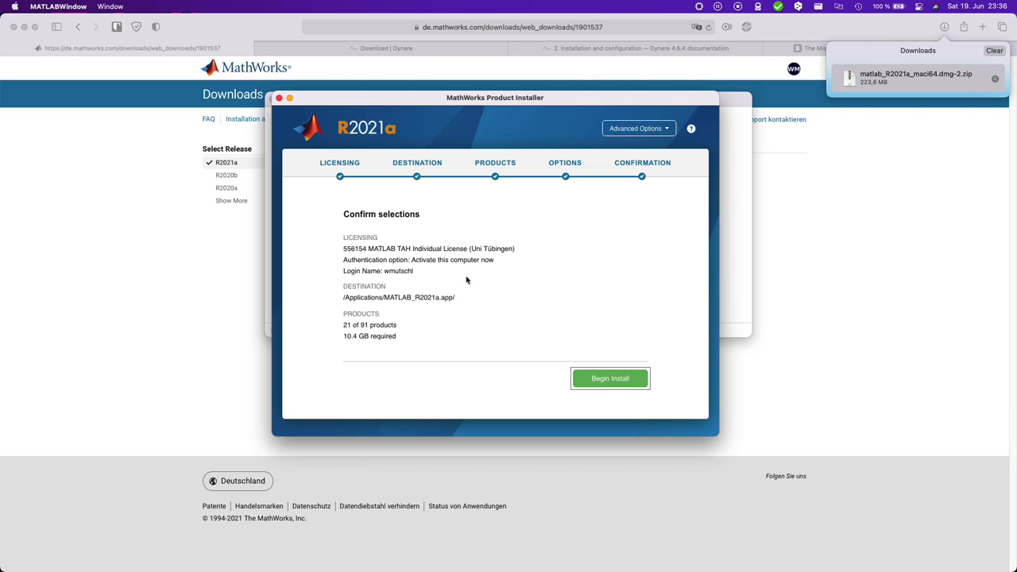
click(624, 385)
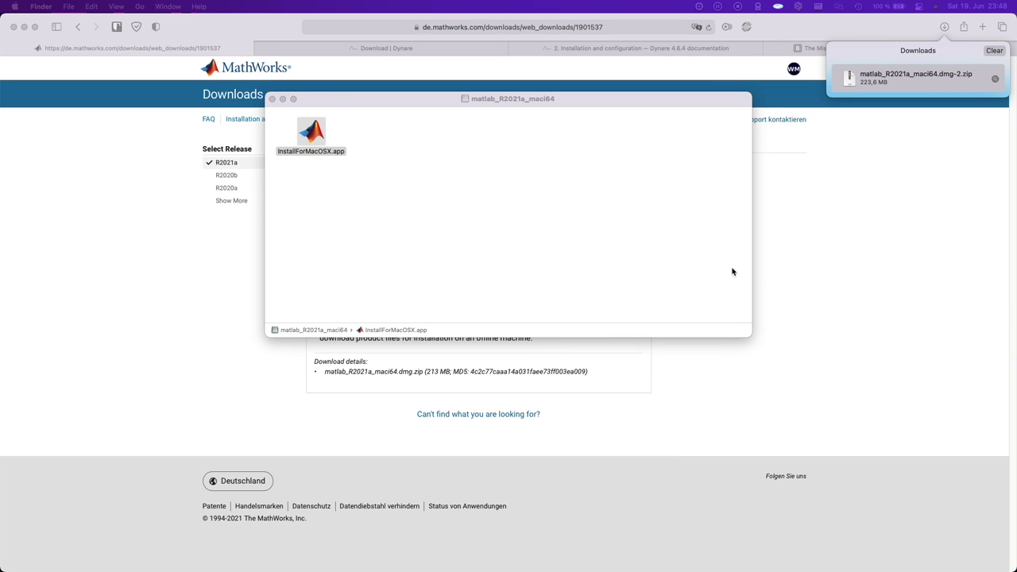
- Launch matlab_R2021a via Spotlight, check its architecture in Silicon Info, and switch back toward Safari
click(533, 231)
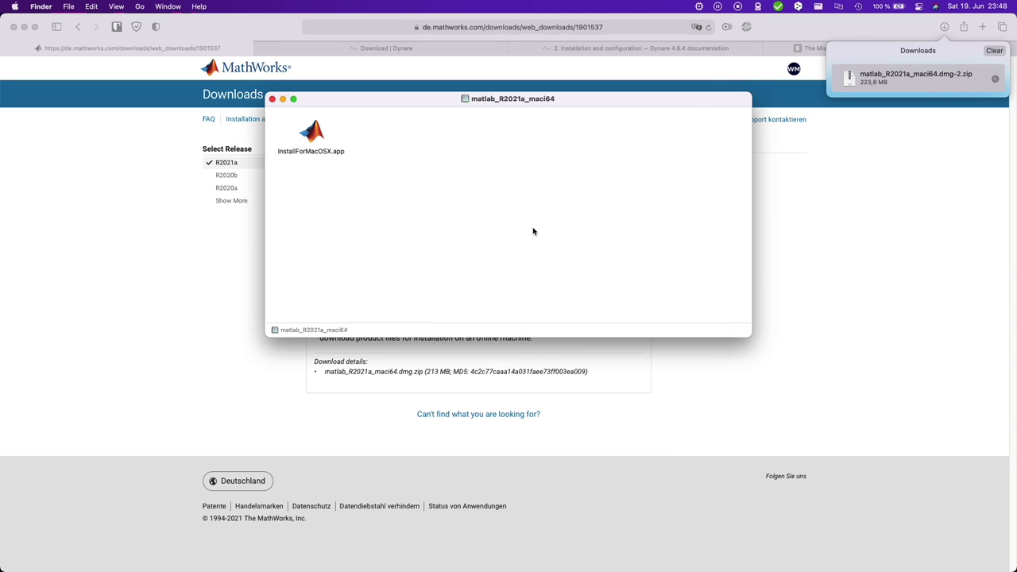
key(super+space)
text(matlab)
key(Return)
click(699, 7)
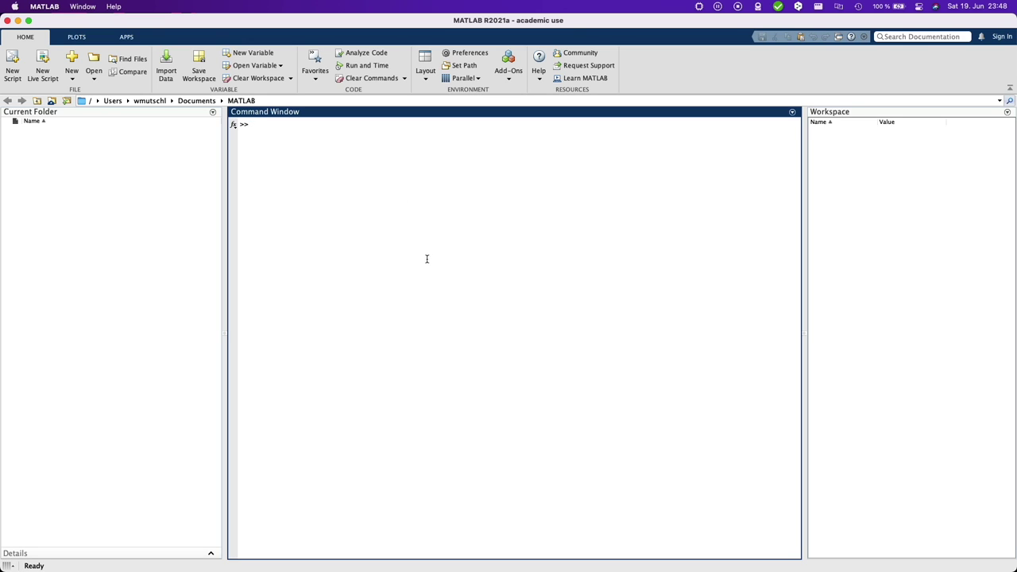
key(ctrl+Up)
- Save the Dynare 4.6.4 macOS package (pkg) to Downloads and locate dynare-4.6.4.pkg in Finder
click(278, 166)
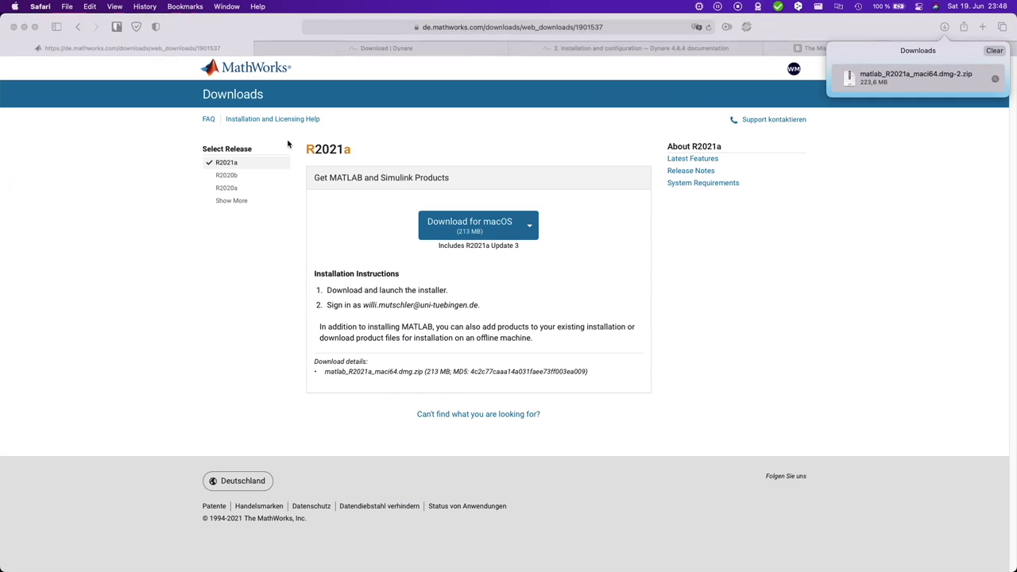
click(331, 52)
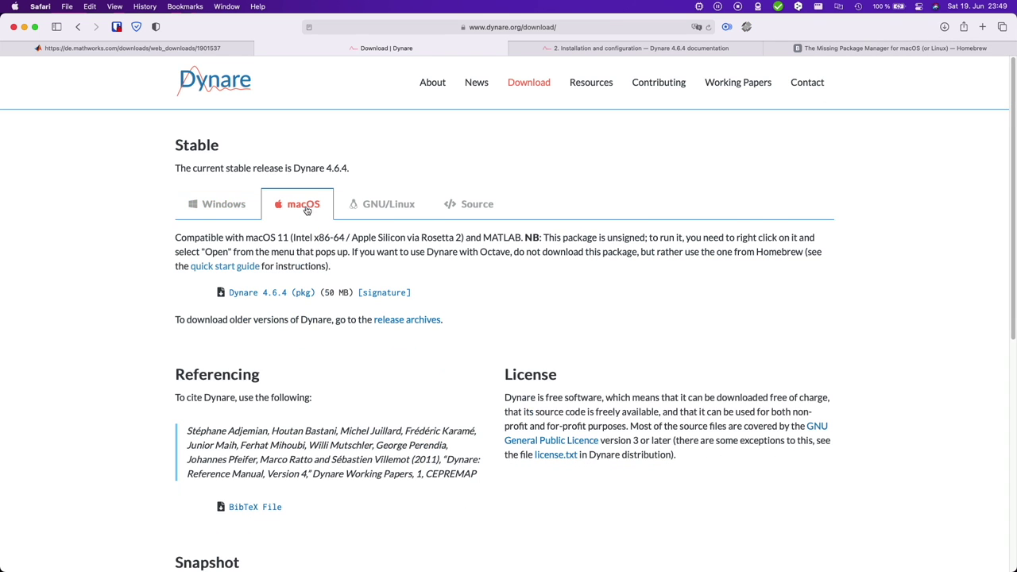
click(288, 296)
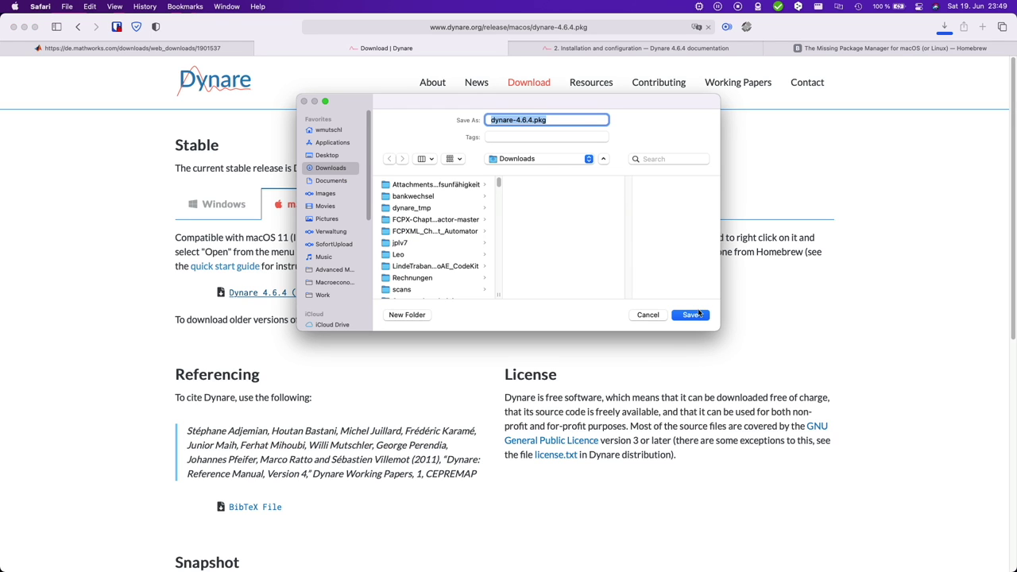
click(694, 314)
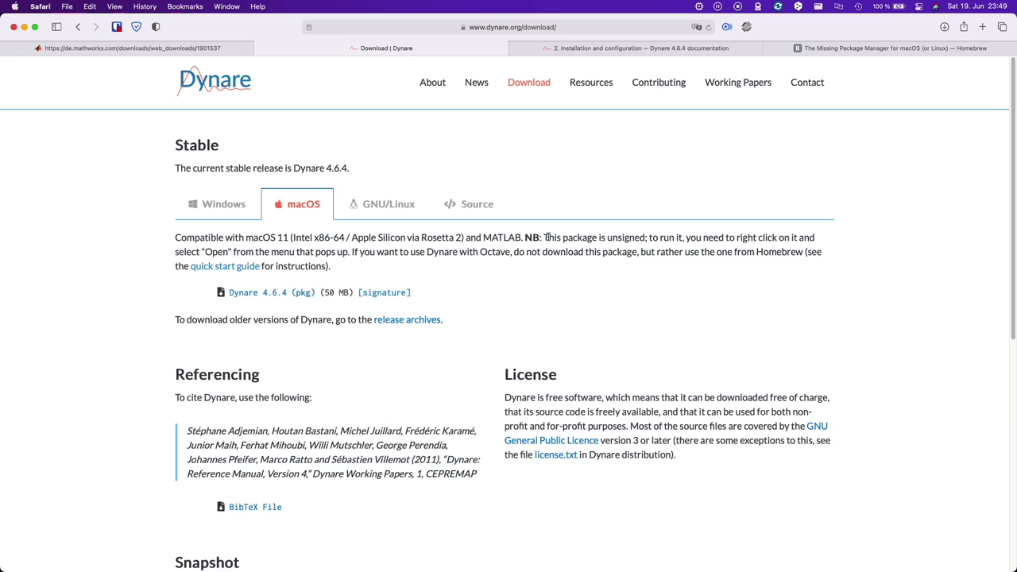
drag(543, 237, 255, 251)
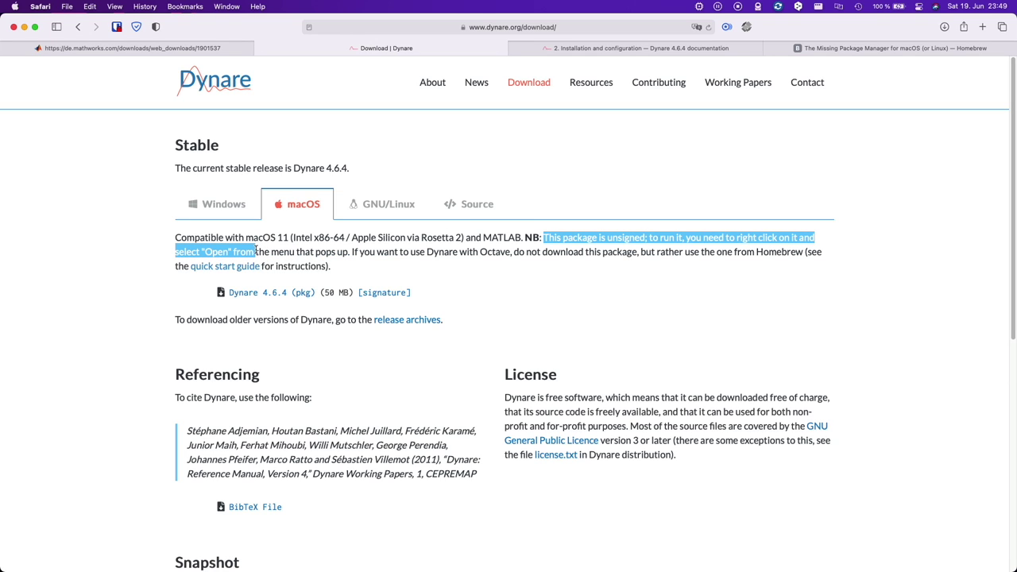
click(333, 251)
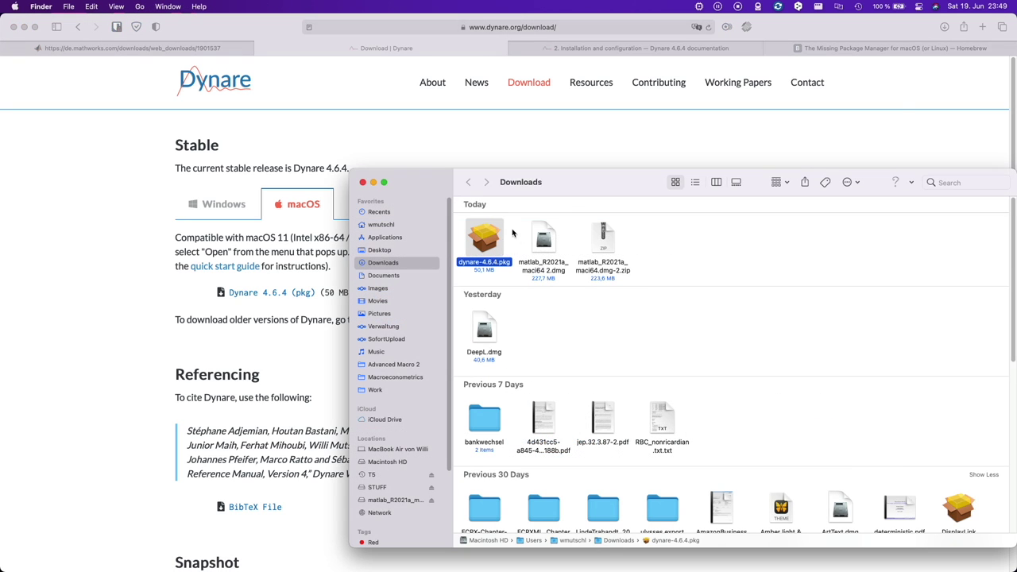
right_click(493, 235)
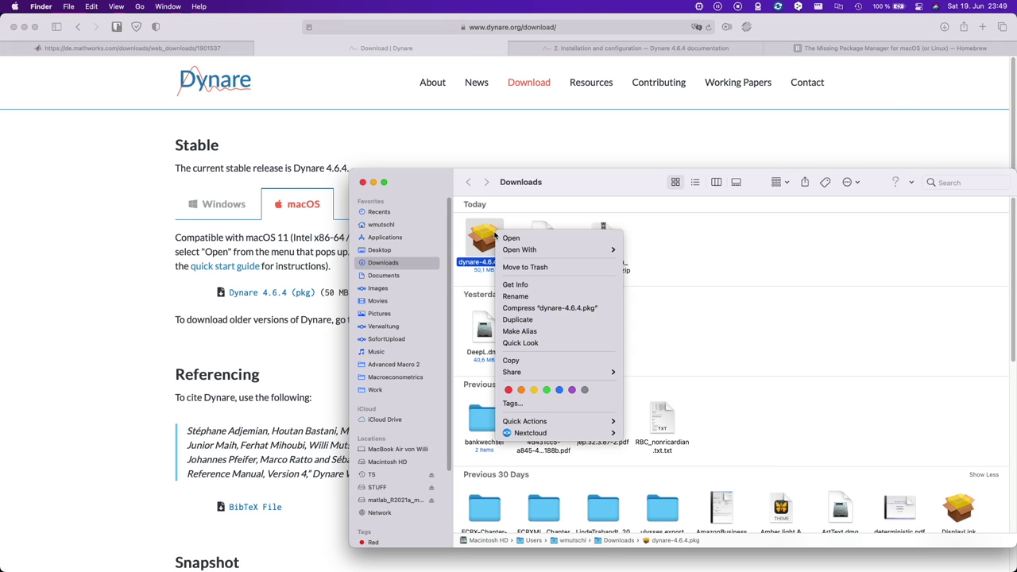
- Open the unsigned dynare-4.6.4.pkg, agree to the GPL license, and run the standard install with the account password
click(543, 238)
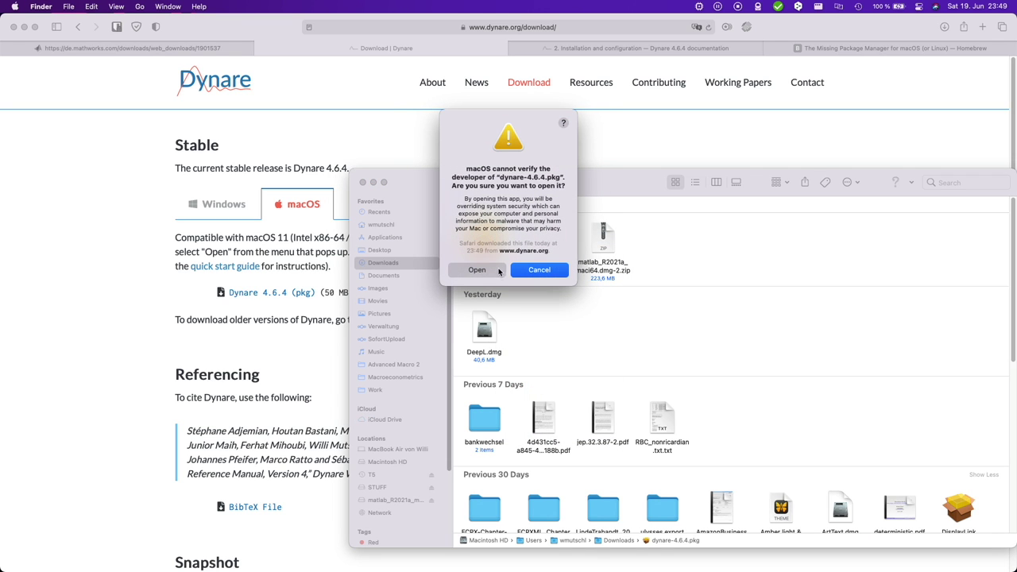
key(Return)
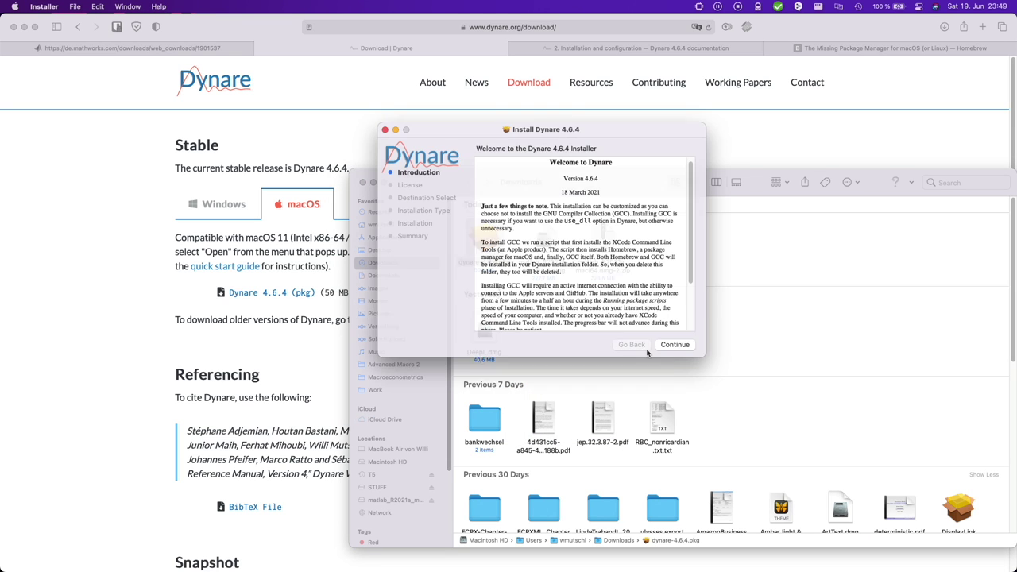
drag(691, 231, 693, 300)
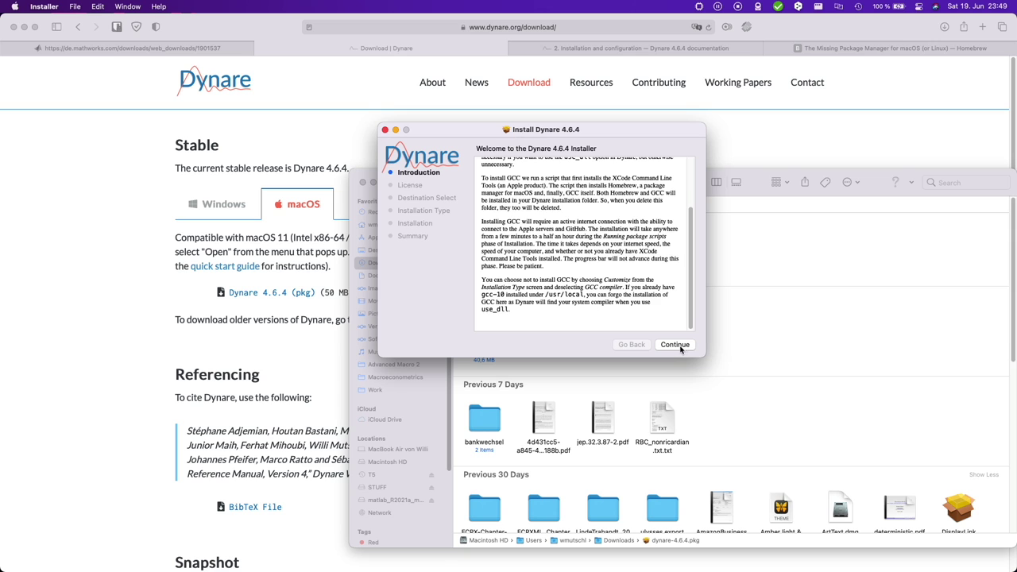
click(680, 347)
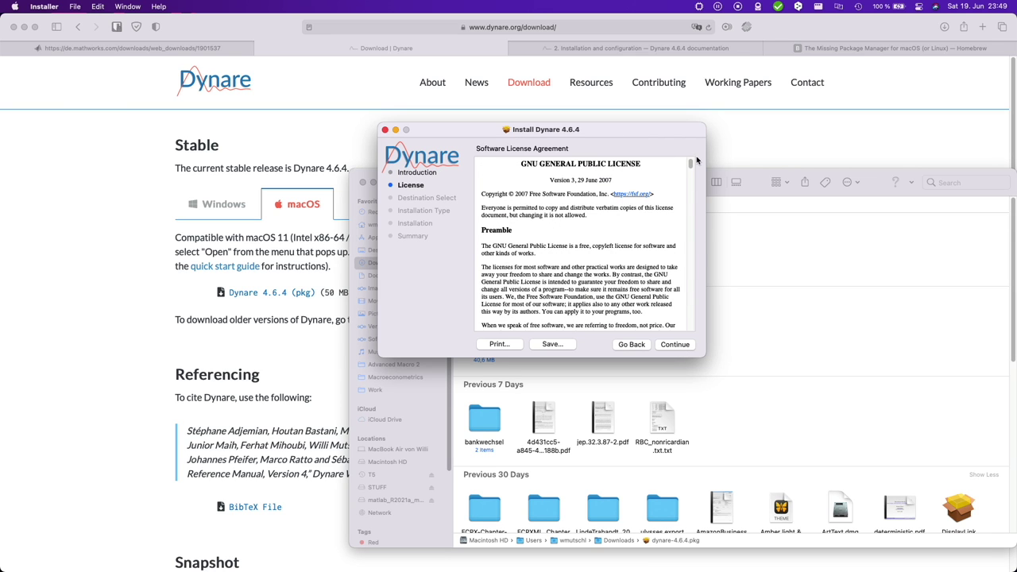
drag(690, 165, 707, 343)
click(680, 344)
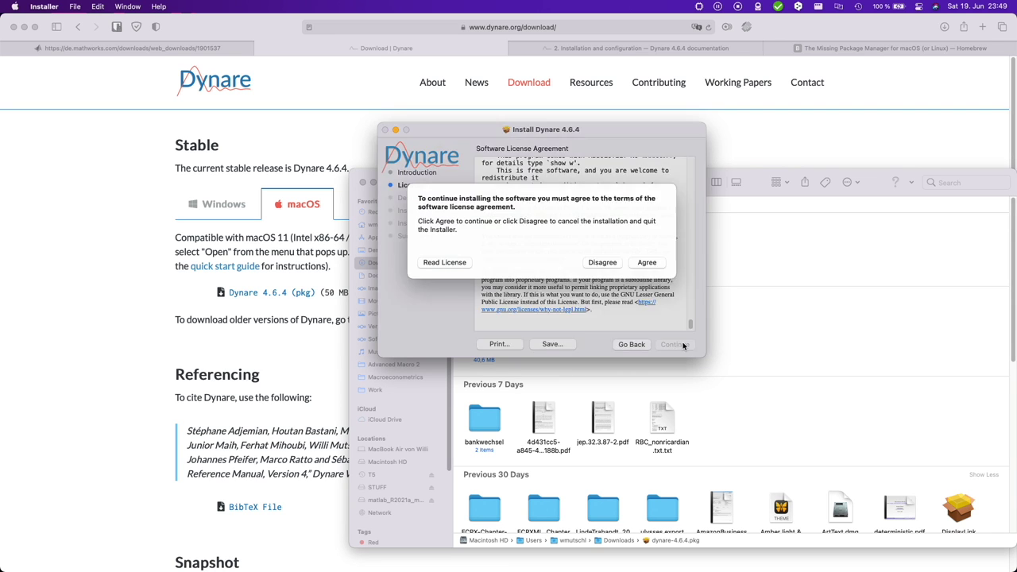
click(647, 272)
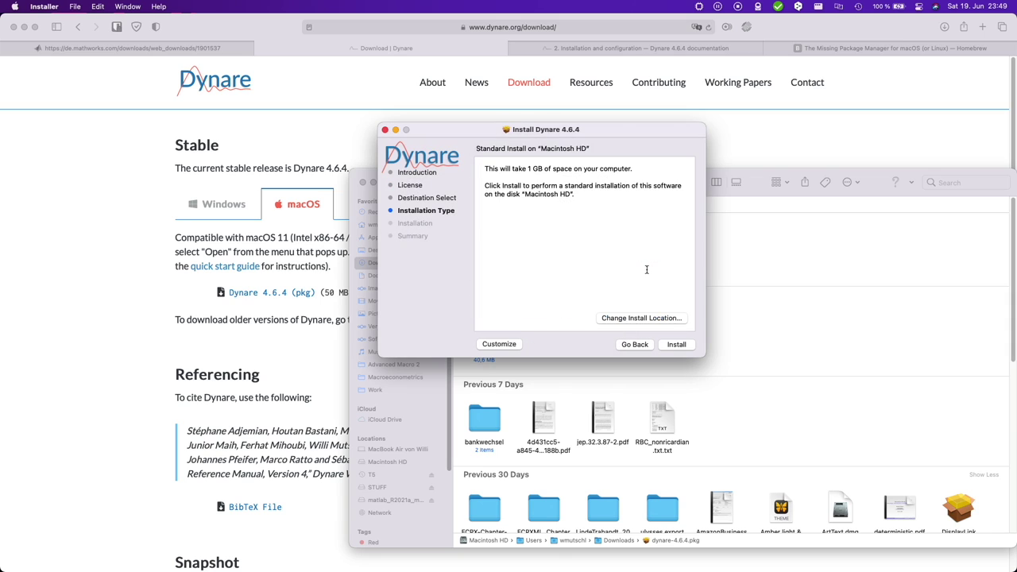
click(677, 344)
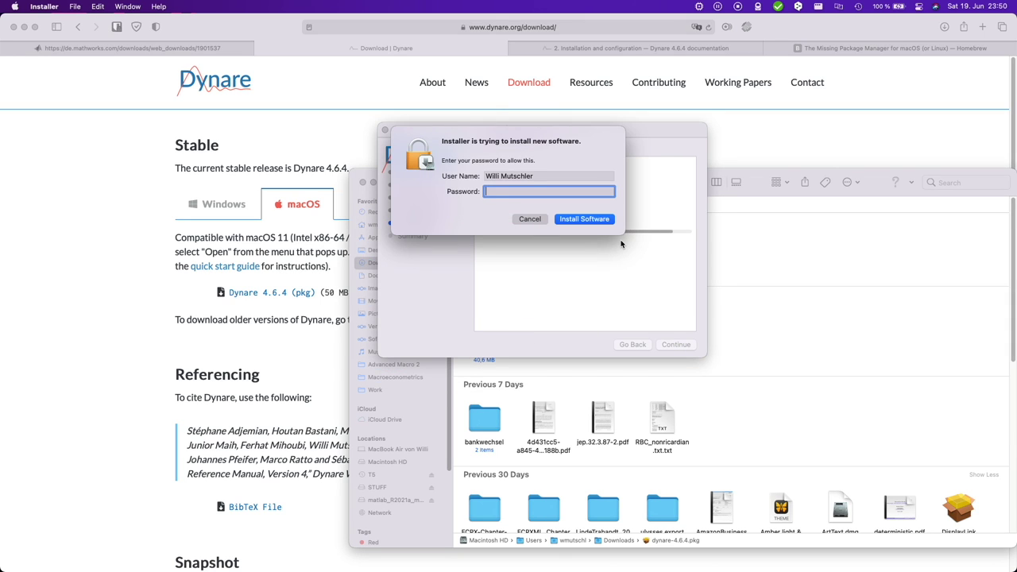
text(••••••••••••)
key(Return)
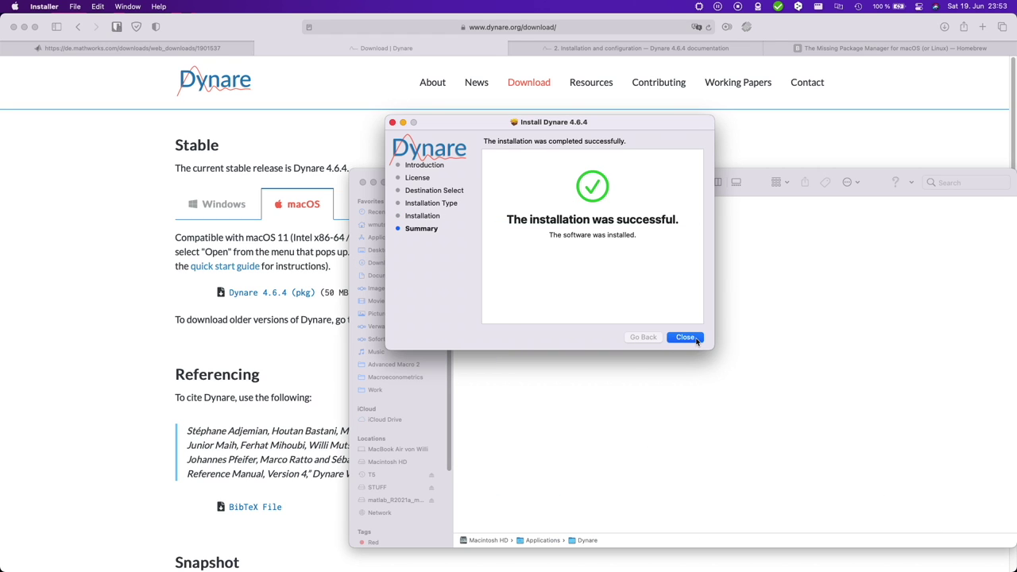
- Close the installer and browse Applications › Dynare to confirm it contains the 4.6.4 folder
click(694, 339)
click(402, 236)
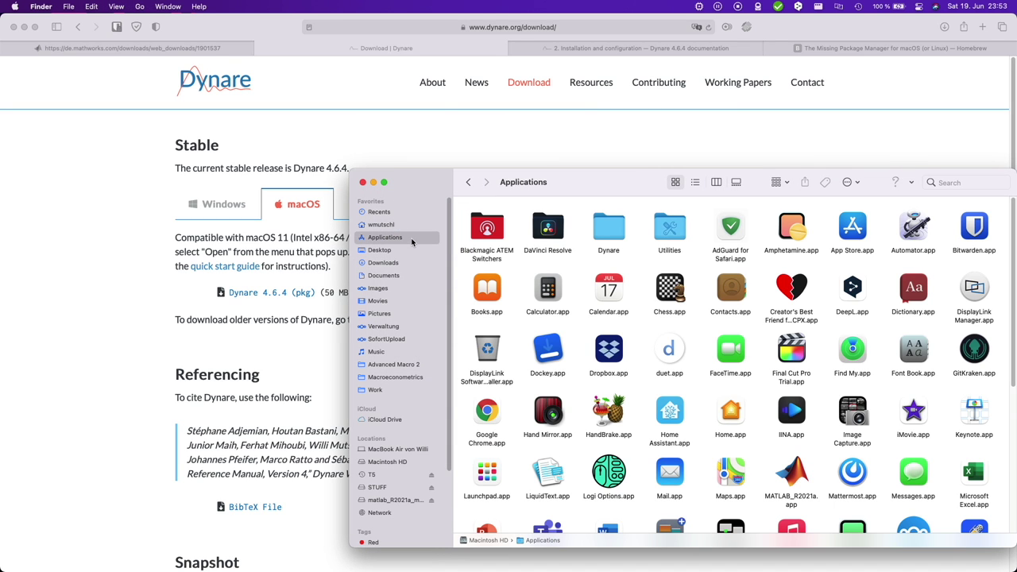
click(609, 231)
double_click(619, 237)
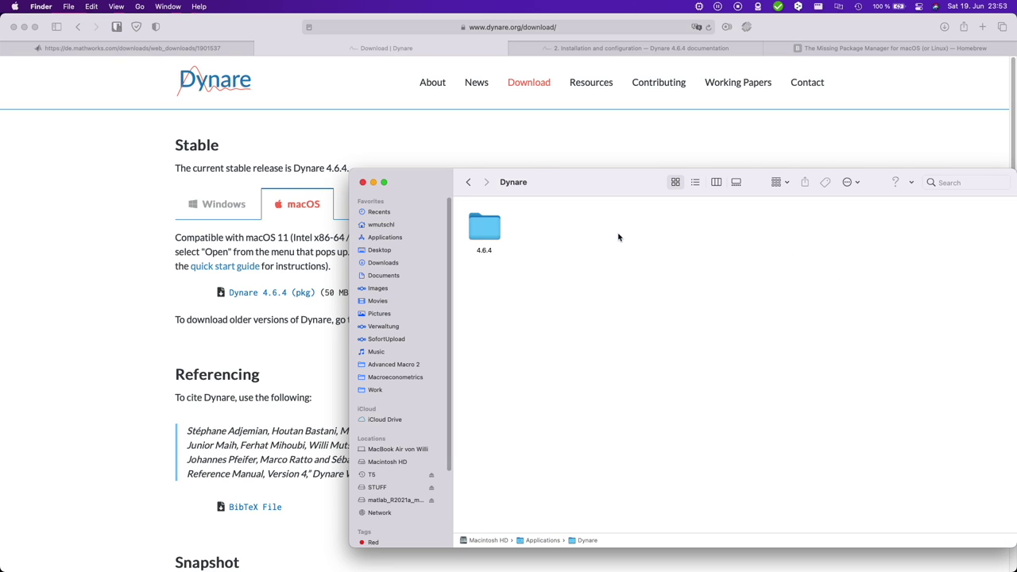
click(489, 229)
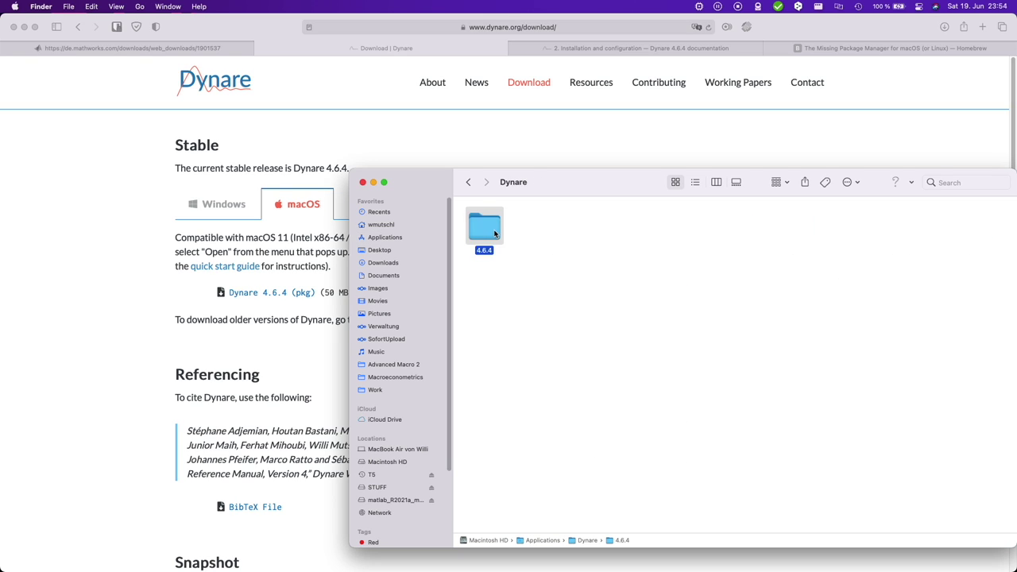
double_click(489, 229)
click(468, 182)
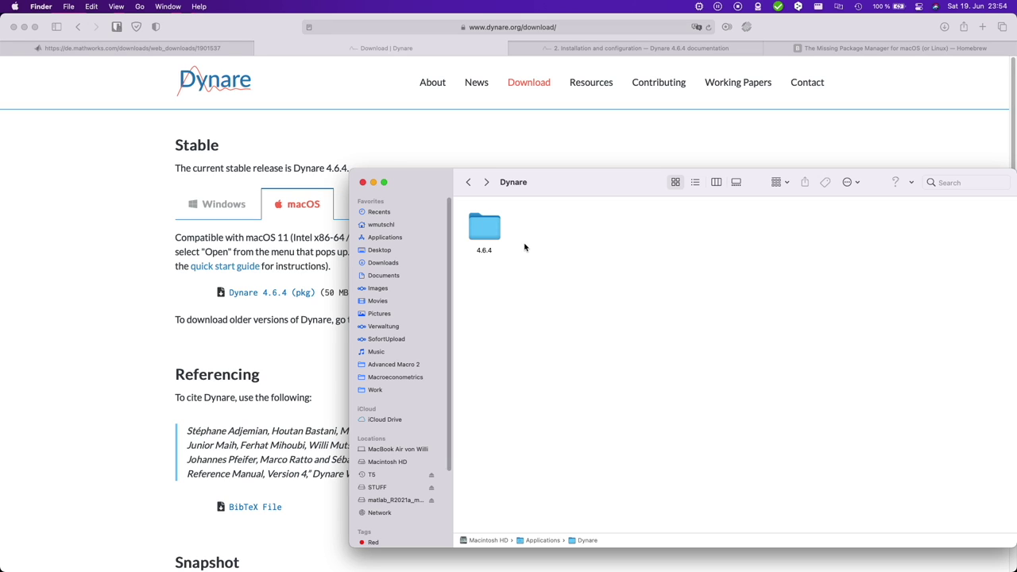
- Add a new folder in Documents and name it DynareWork
click(392, 277)
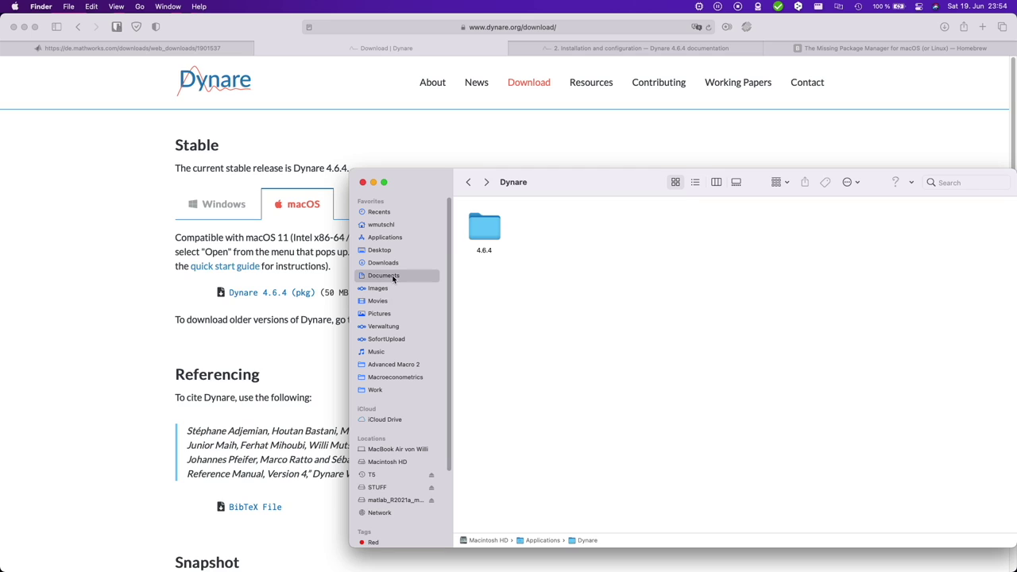
right_click(759, 276)
click(813, 281)
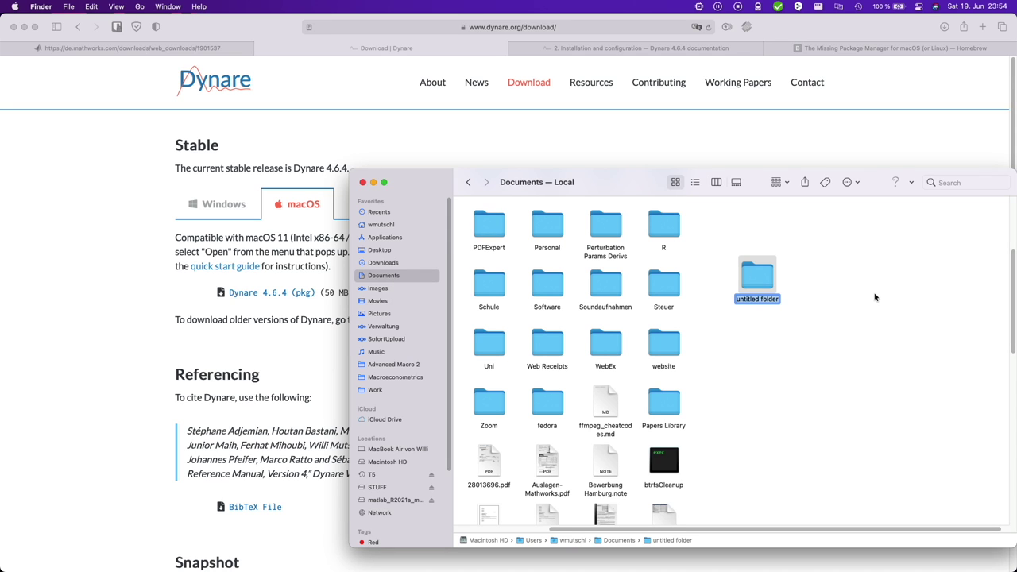
text(DynareWork)
key(Return)
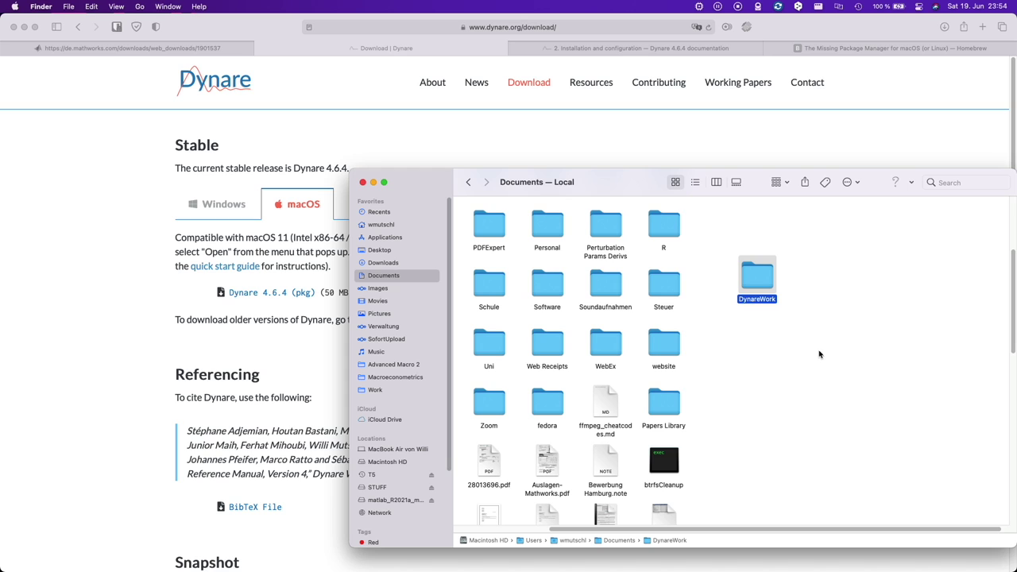
- Copy example1.mod from Applications/Dynare/4.6.4/examples and paste it into Documents/DynareWork
click(396, 239)
double_click(616, 227)
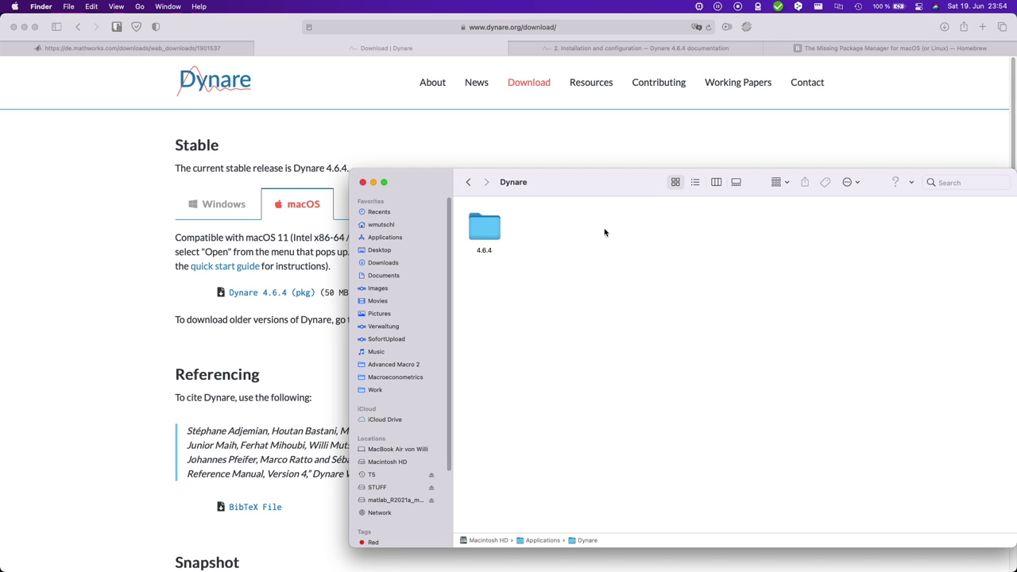
double_click(475, 228)
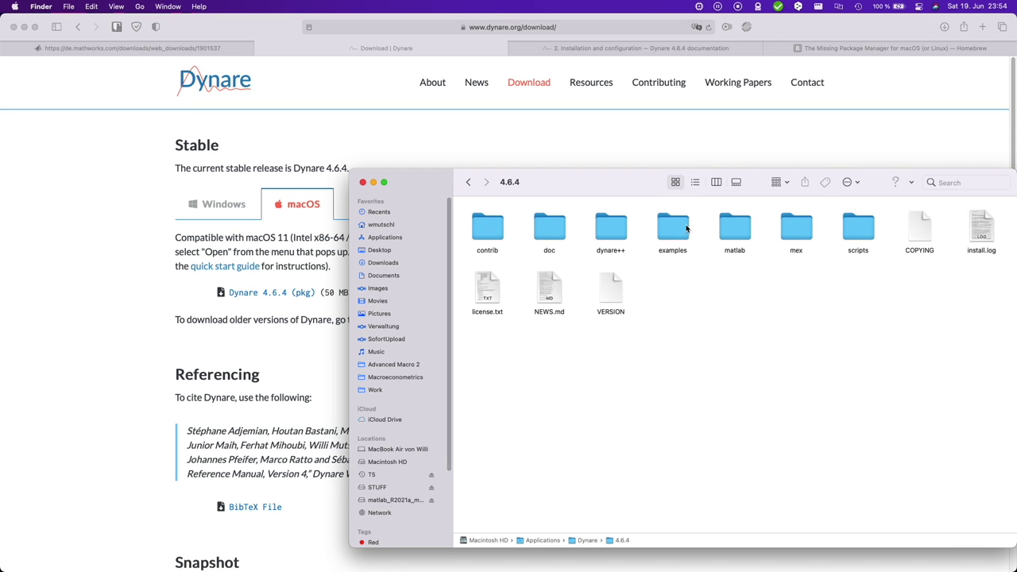
double_click(684, 229)
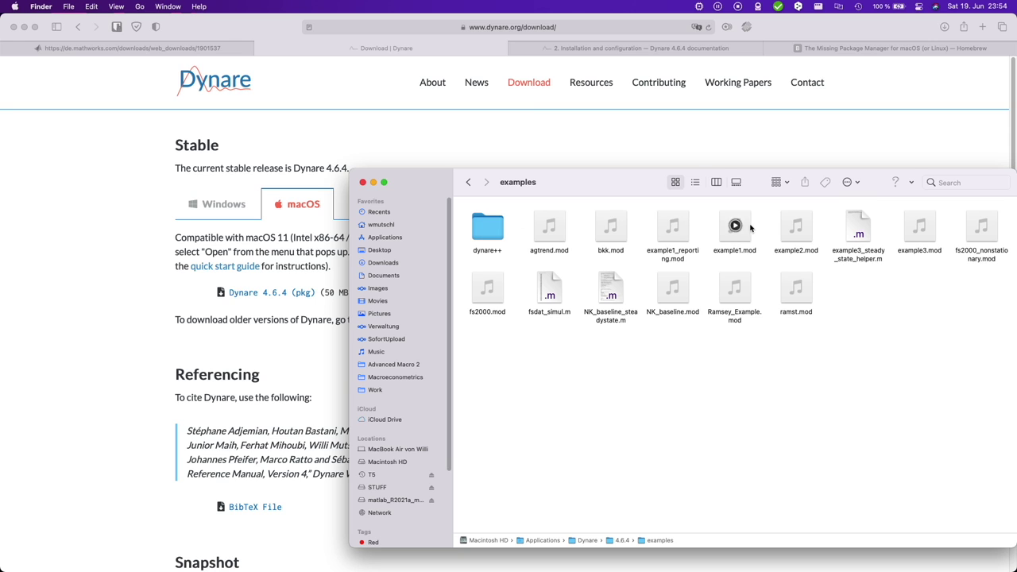
right_click(748, 216)
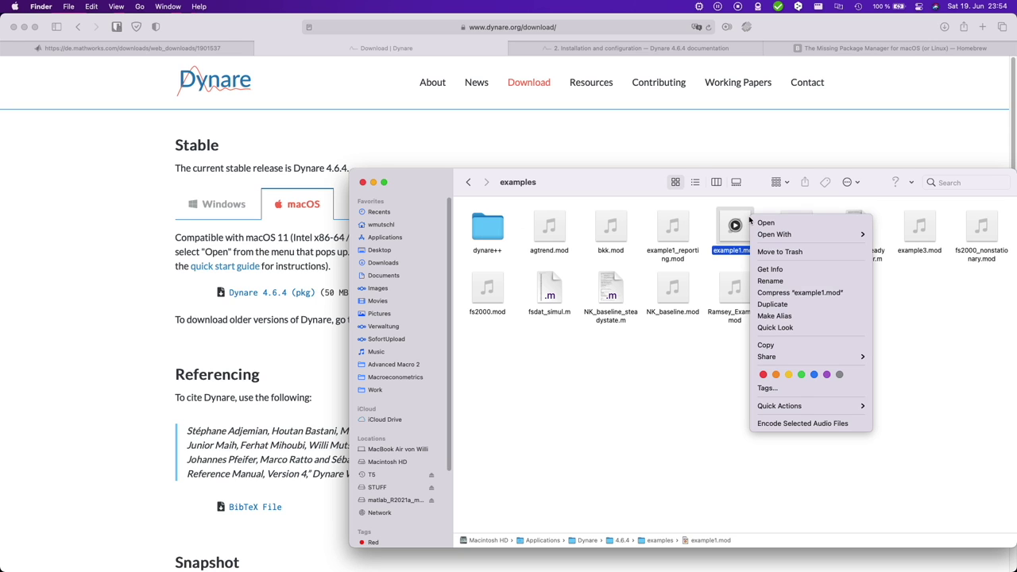
click(787, 345)
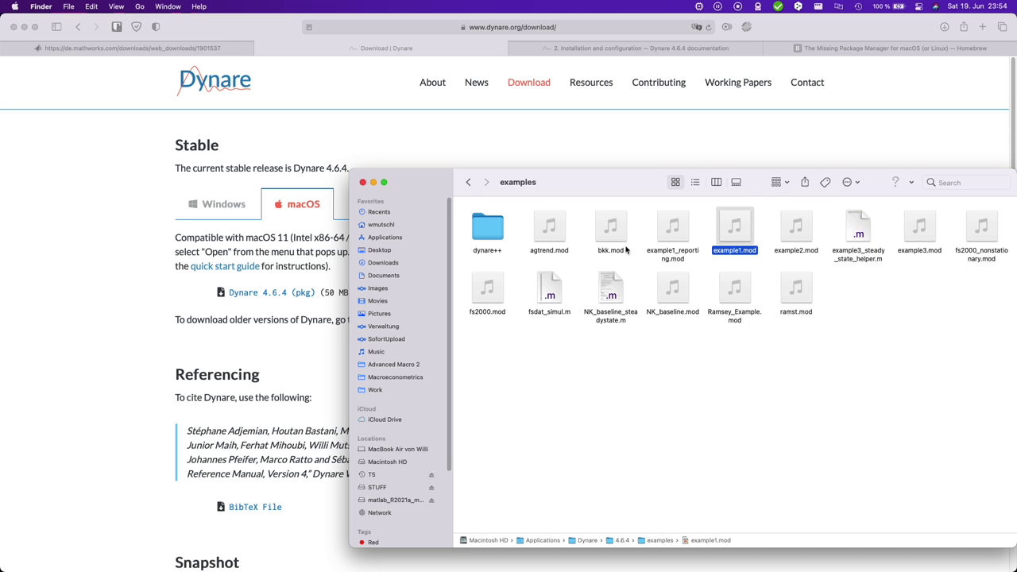
click(392, 275)
double_click(759, 279)
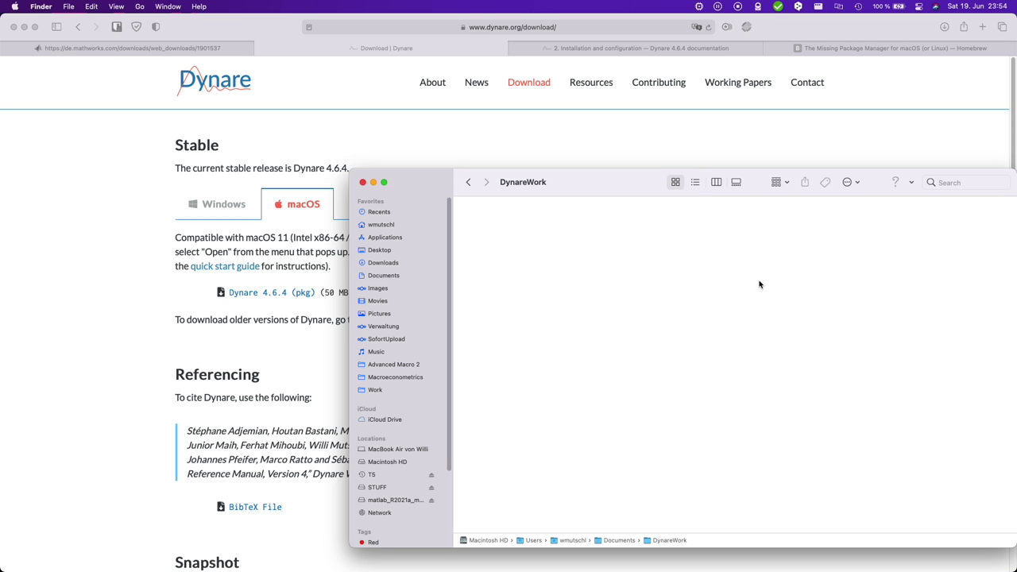
key(super+v)
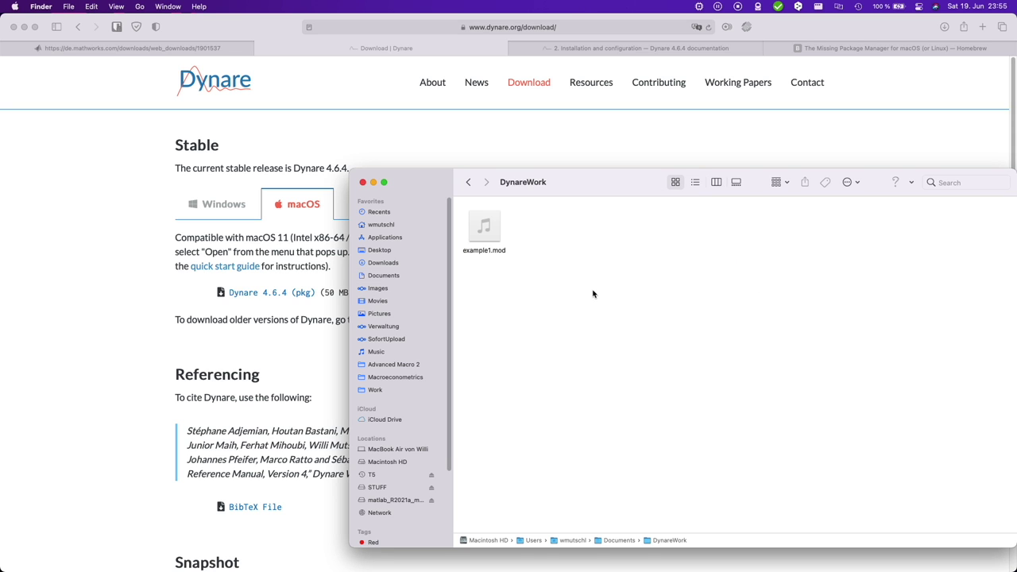
- Switch to MATLAB and make DynareWork the current folder
mouse_move(418, 568)
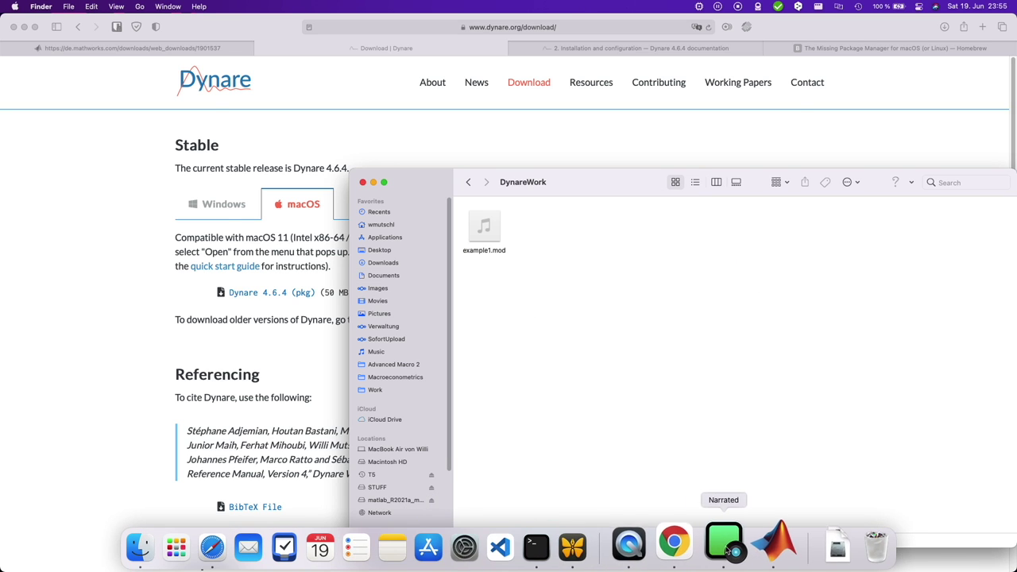
click(789, 546)
double_click(54, 214)
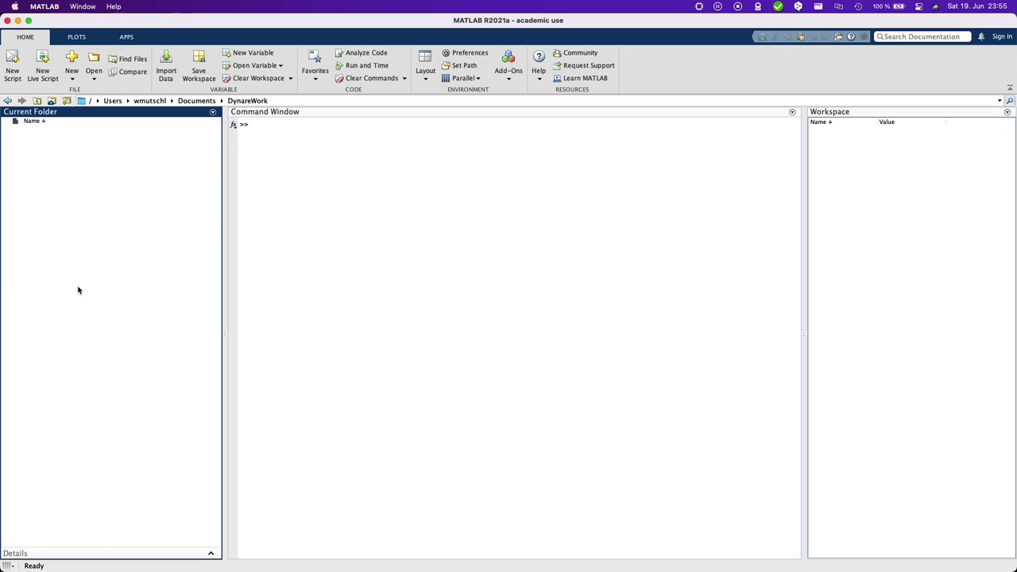
- Add '/Applications/Dynare/4.6.4/matlab' to the MATLAB path with addpath, without the trailing slash
click(365, 205)
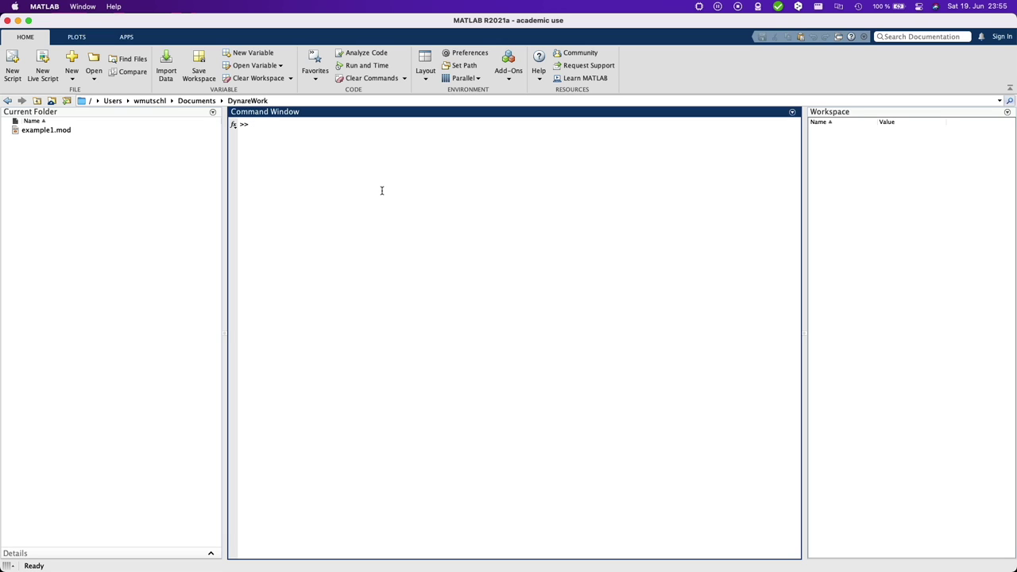
text(addpath()
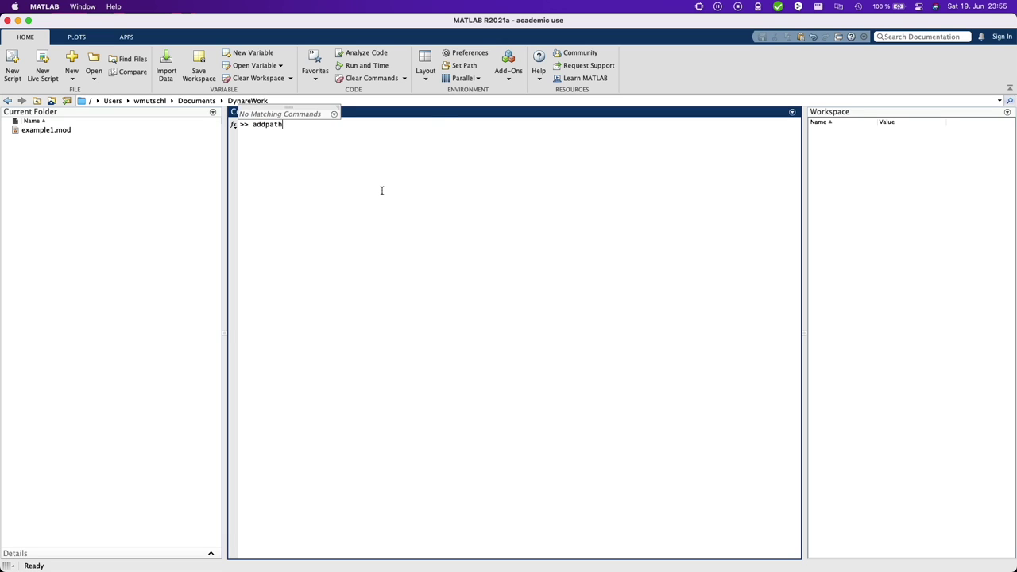
key(cmd+v)
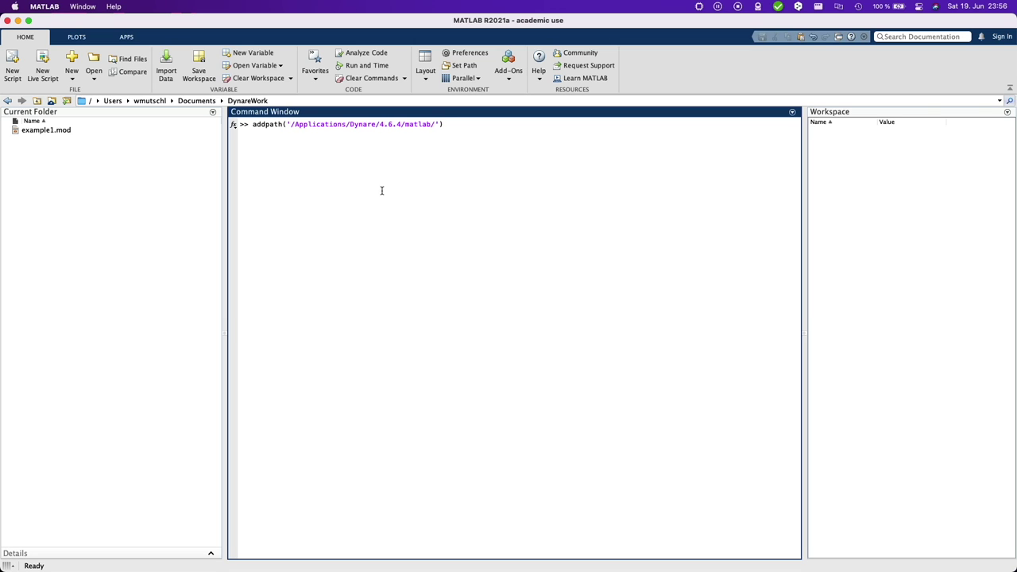
key(shift+Left)
key(shift+Left)
key(shift+Left)
key(shift+Left)
key(Right)
key(Delete)
key(Return)
- Run dynare and confirm it reports version 4.6.4
text(dynare)
key(Return)
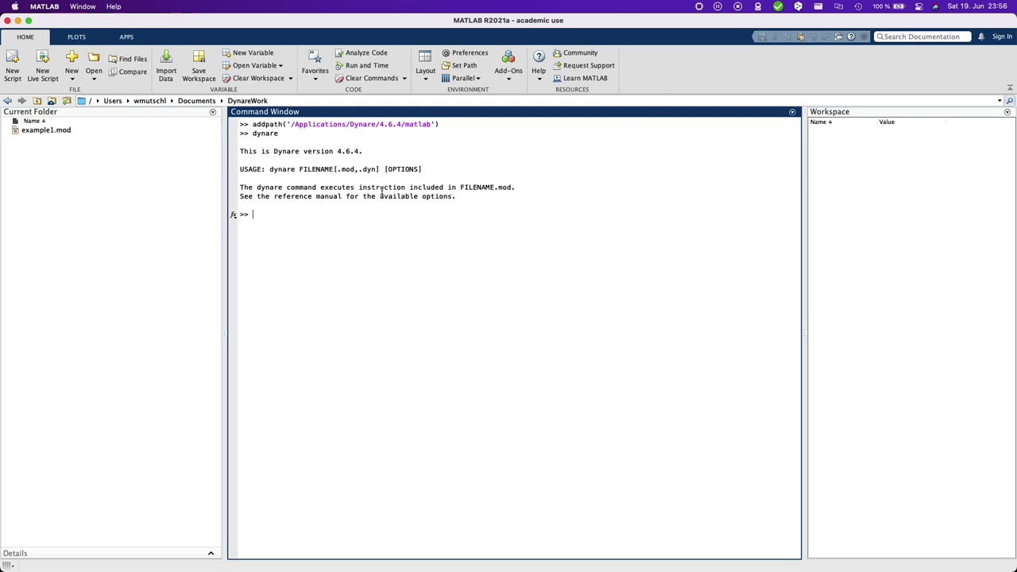
drag(330, 151, 367, 150)
- Run 'dynare example1' and check MATLAB's architecture in the Silicon Info menu-bar item
click(354, 235)
text(dynare example1)
key(Return)
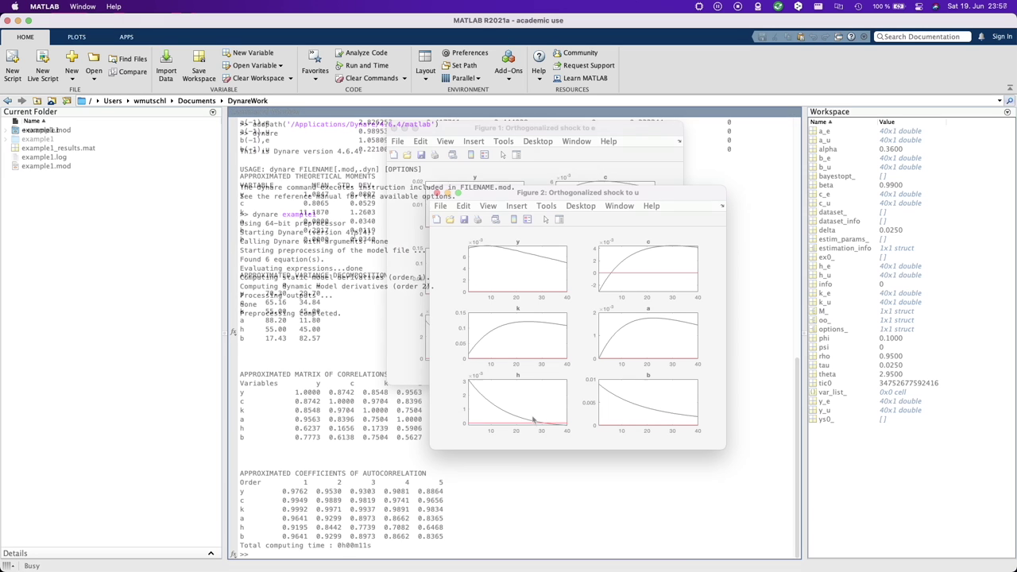
click(699, 6)
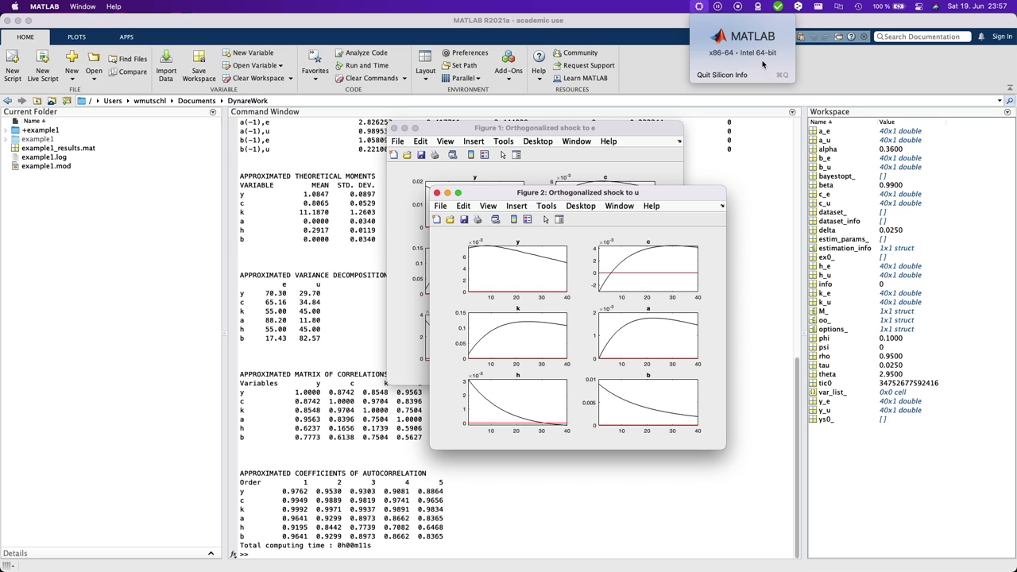
click(324, 326)
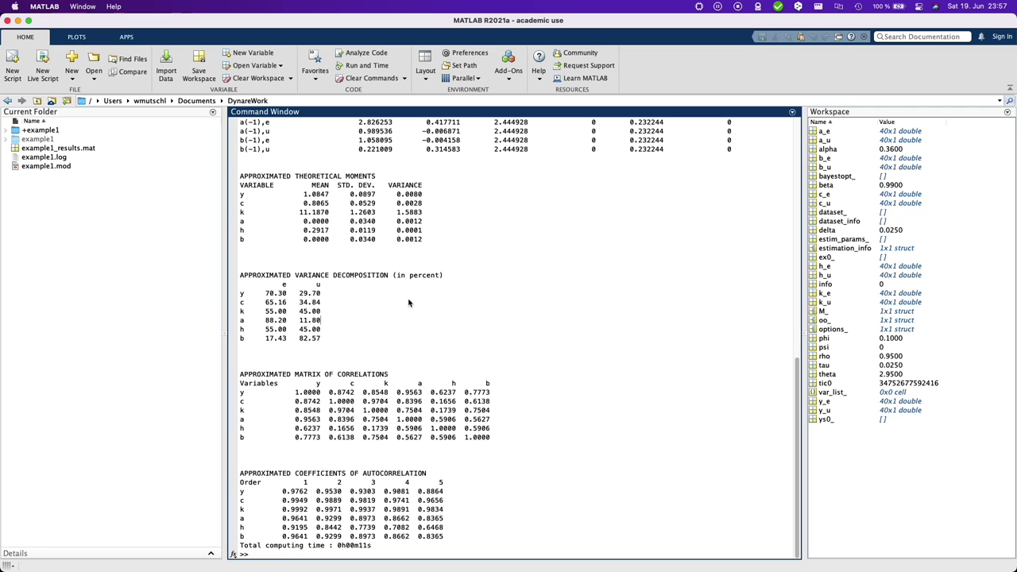
- Add mod as a MATLAB file extension in Editor/Debugger > Language preferences and apply it
click(471, 58)
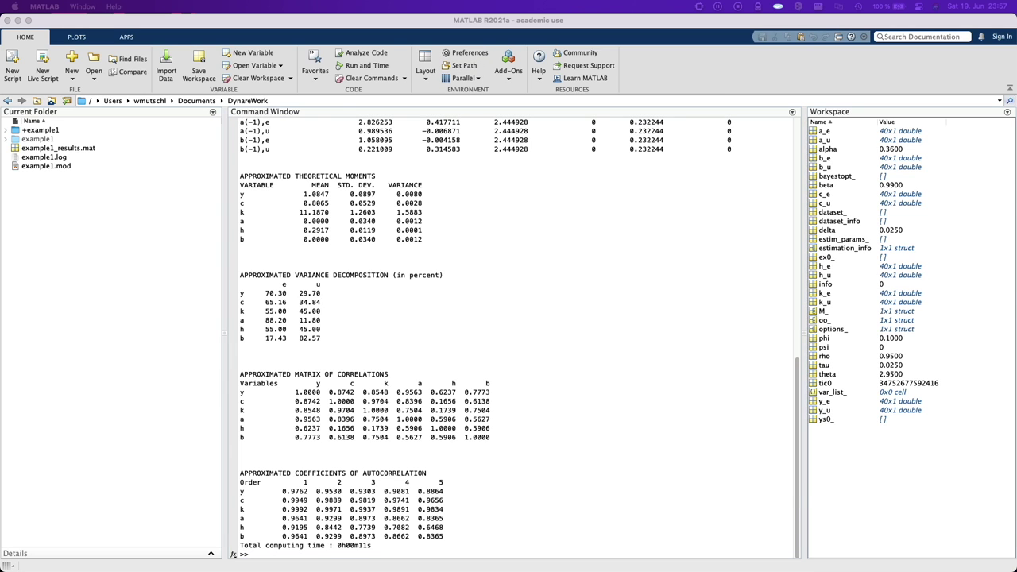
click(309, 181)
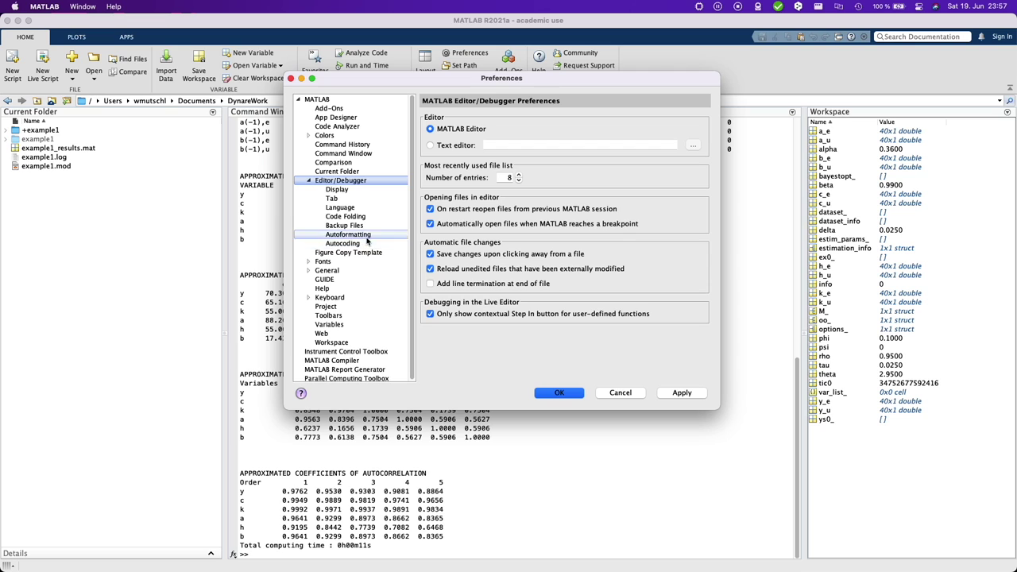
click(342, 207)
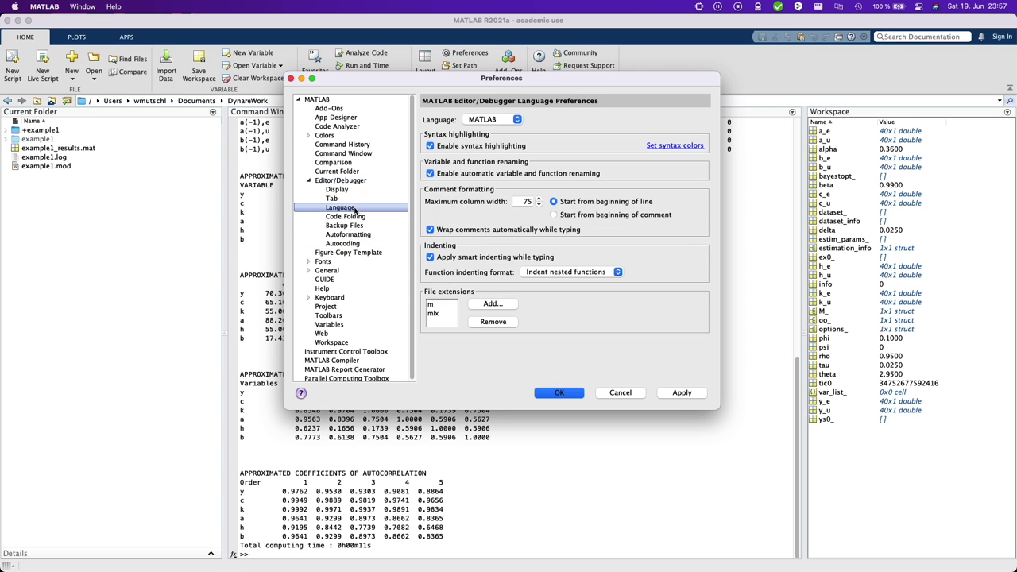
click(492, 304)
text(mod)
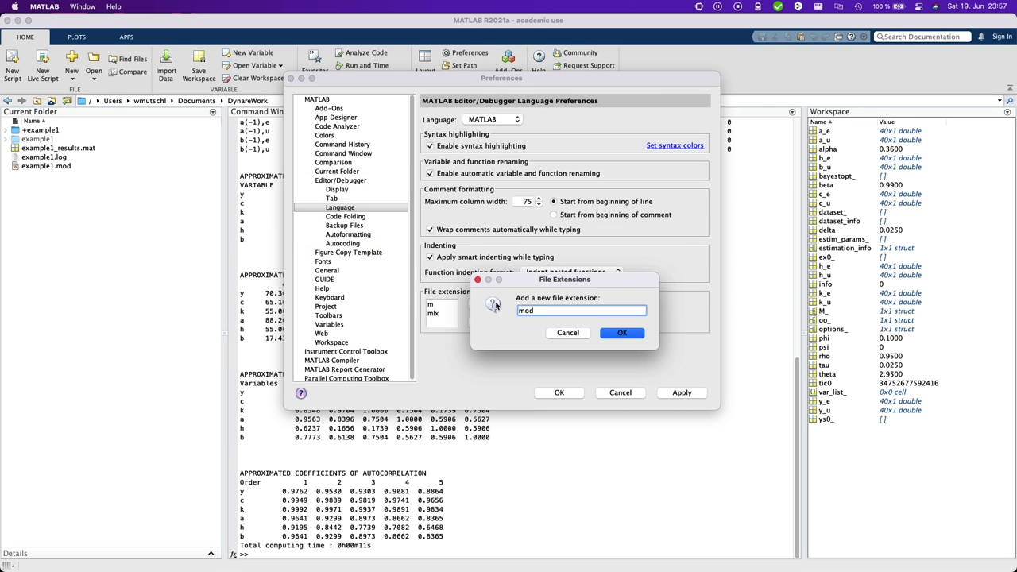
click(622, 333)
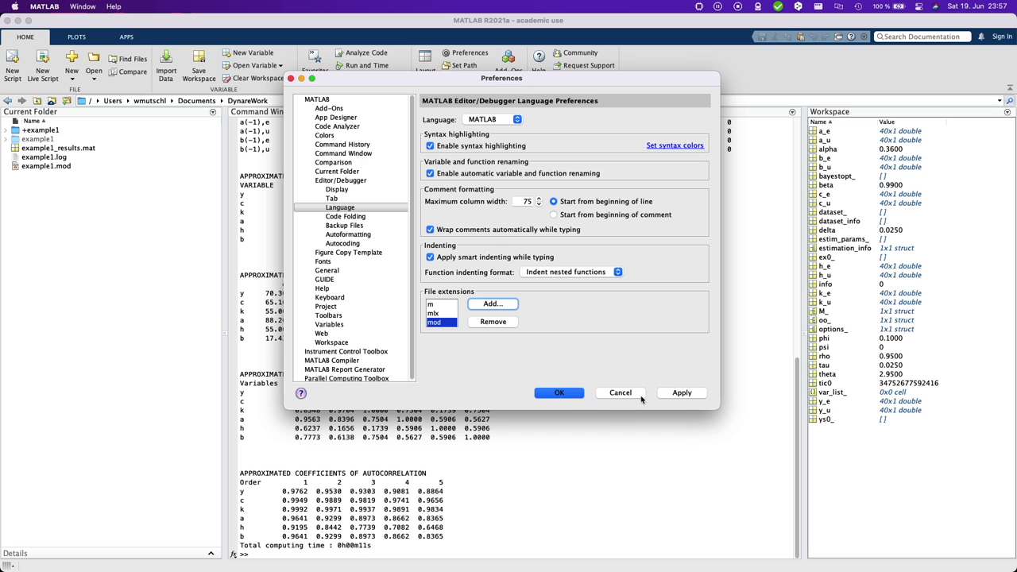
click(681, 393)
click(580, 393)
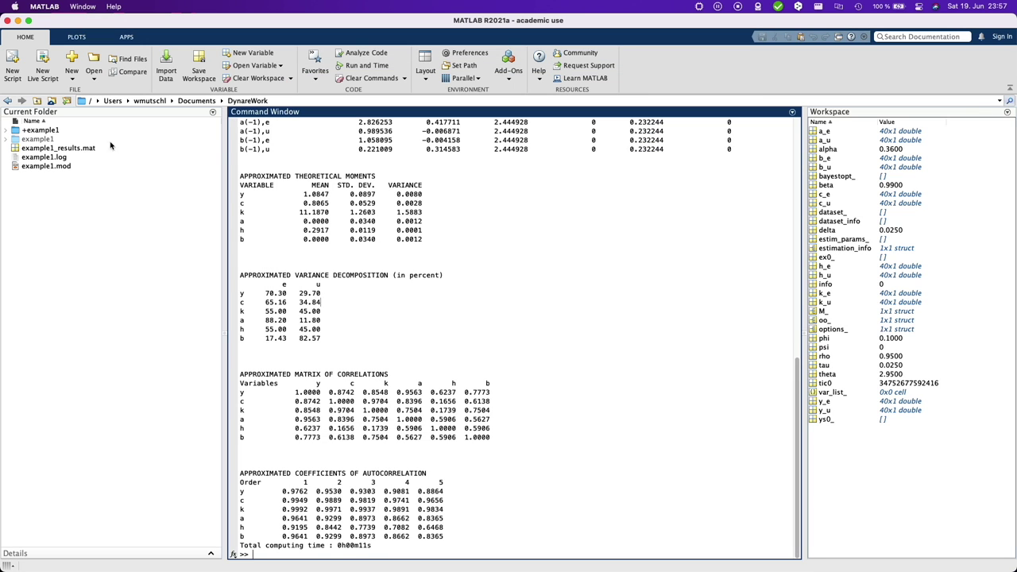
- Open example1.mod from the Current Folder using its right-click Open command
click(53, 167)
right_click(53, 167)
click(94, 177)
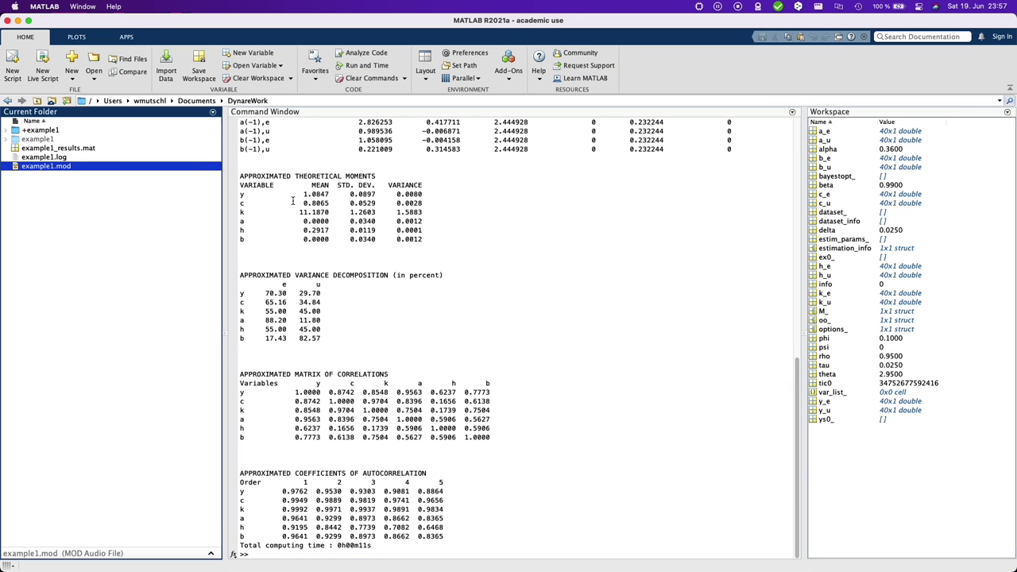